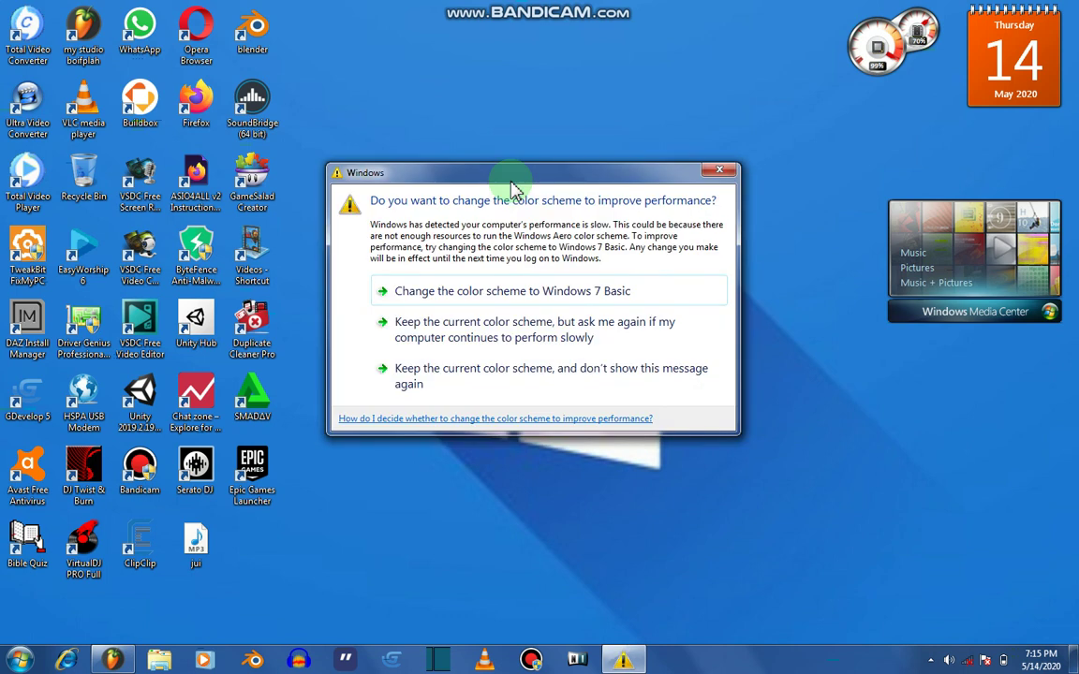
- Dismiss the Windows prompt about changing the color scheme to improve performance
left_click(726, 175)
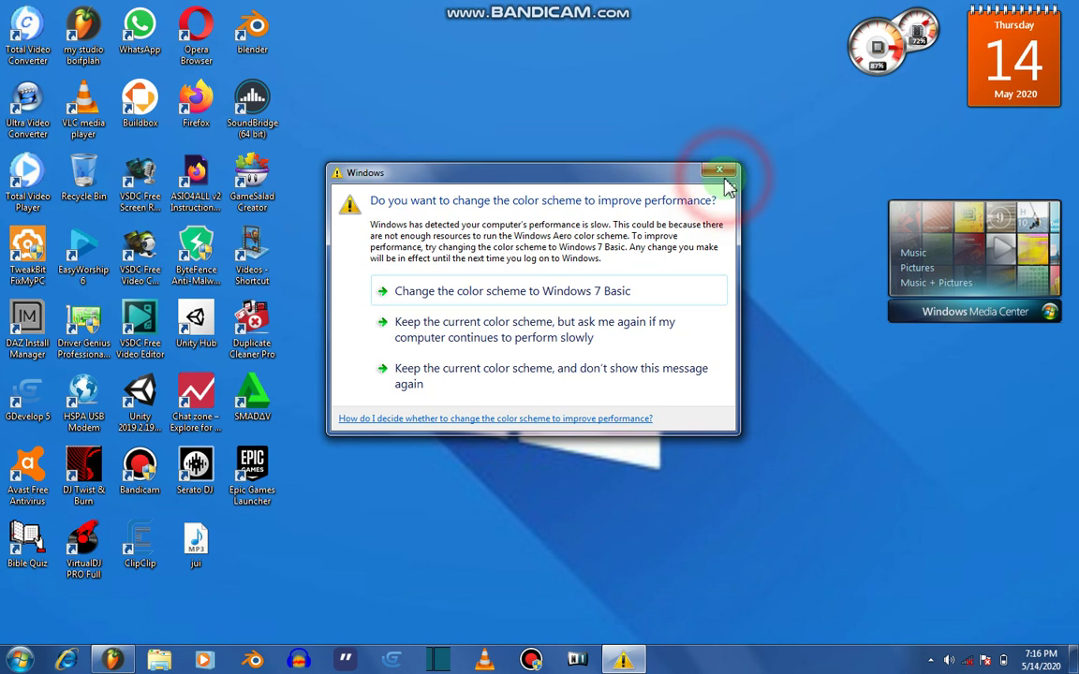
left_click(725, 176)
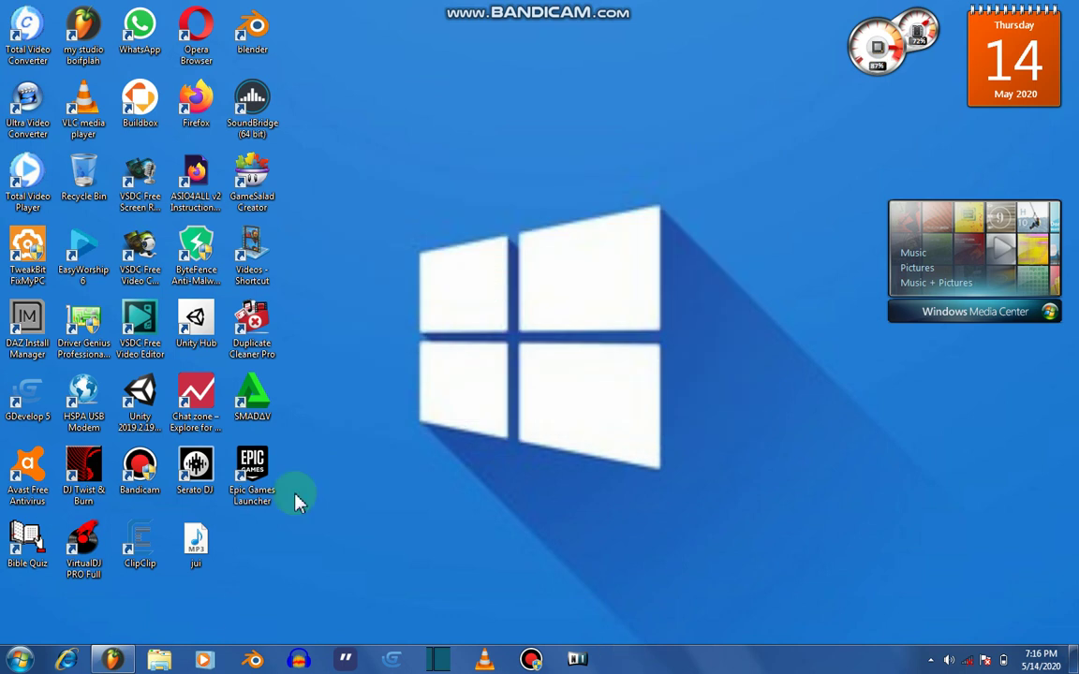
left_click(204, 604)
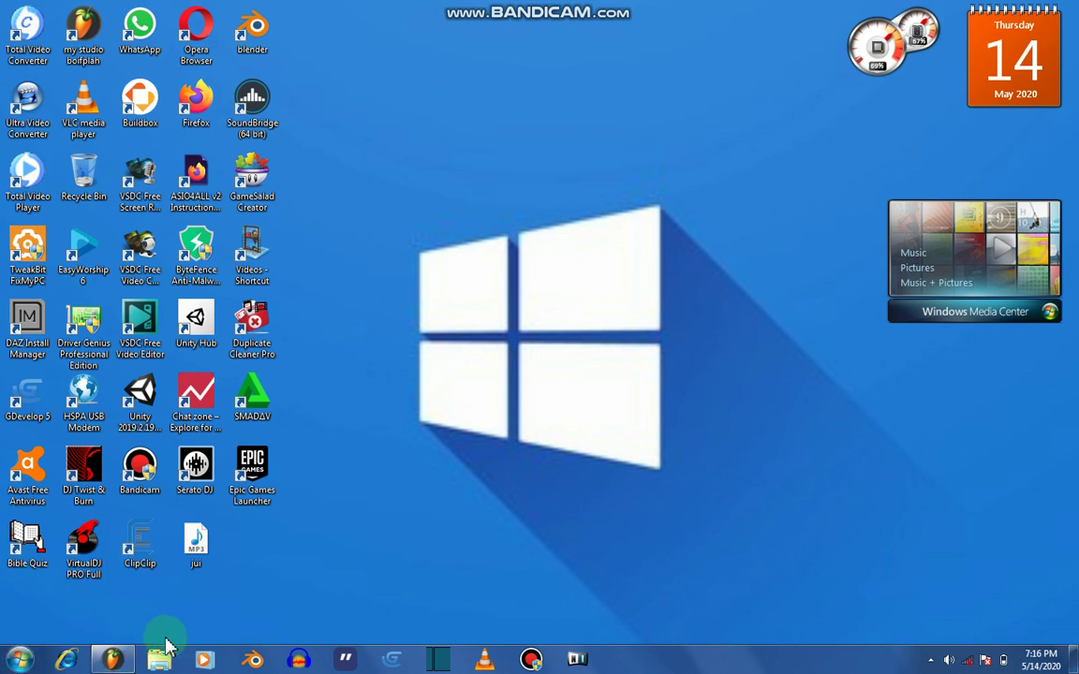
- Open the Program Files folder on Local Disk (C:) in Windows Explorer
left_click(158, 657)
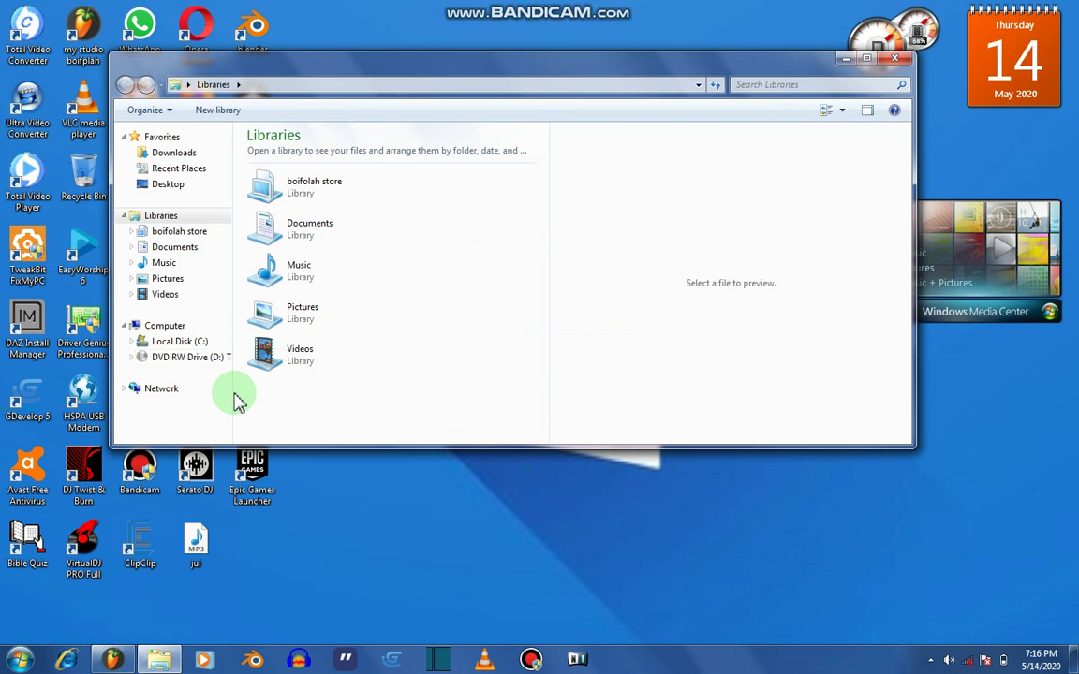
left_click(171, 344)
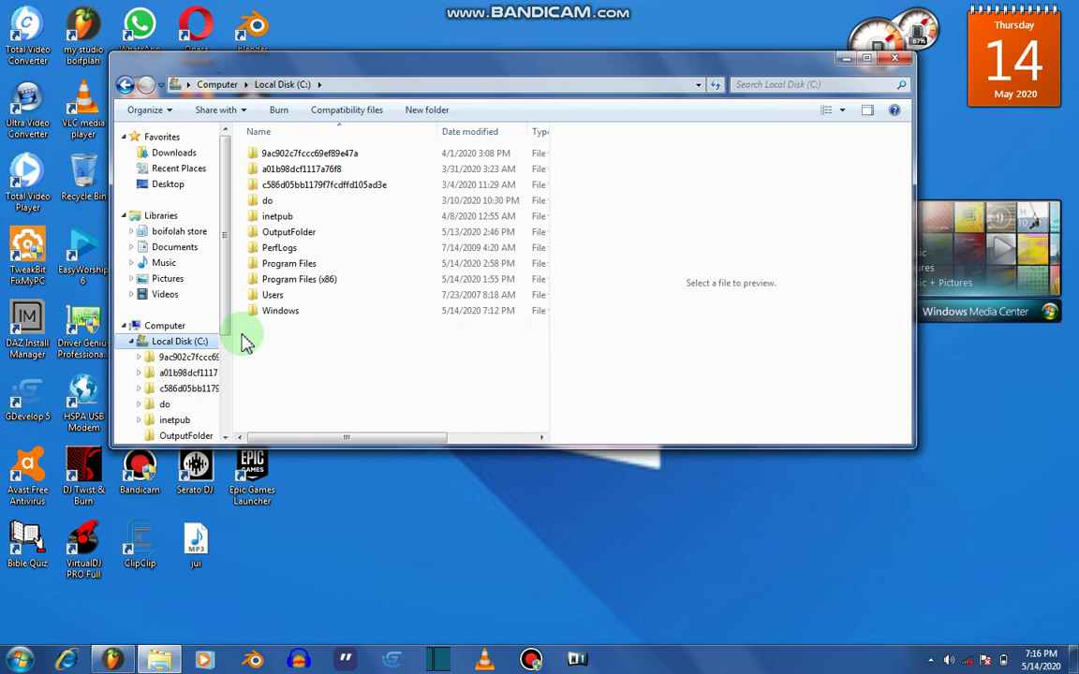
left_click(388, 267)
double_click(389, 267)
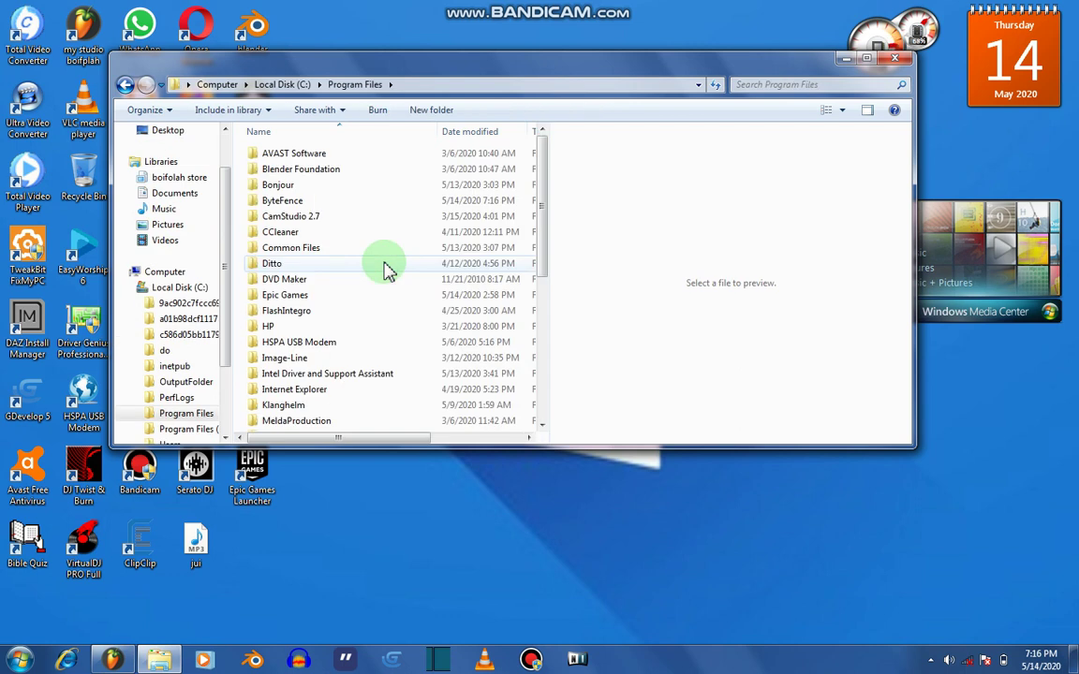
- Try to create a new folder inside Program Files
mouse_move(543, 222)
left_mouse_down()
mouse_move(540, 356)
mouse_move(530, 265)
mouse_move(545, 344)
mouse_move(541, 211)
left_mouse_up()
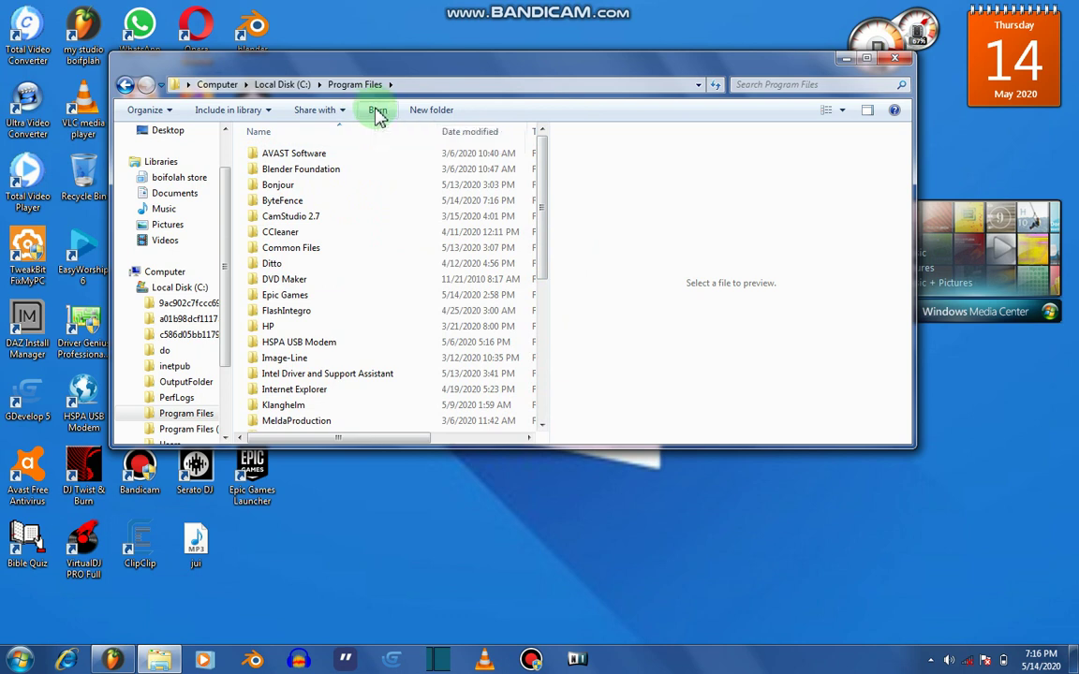
left_click(433, 112)
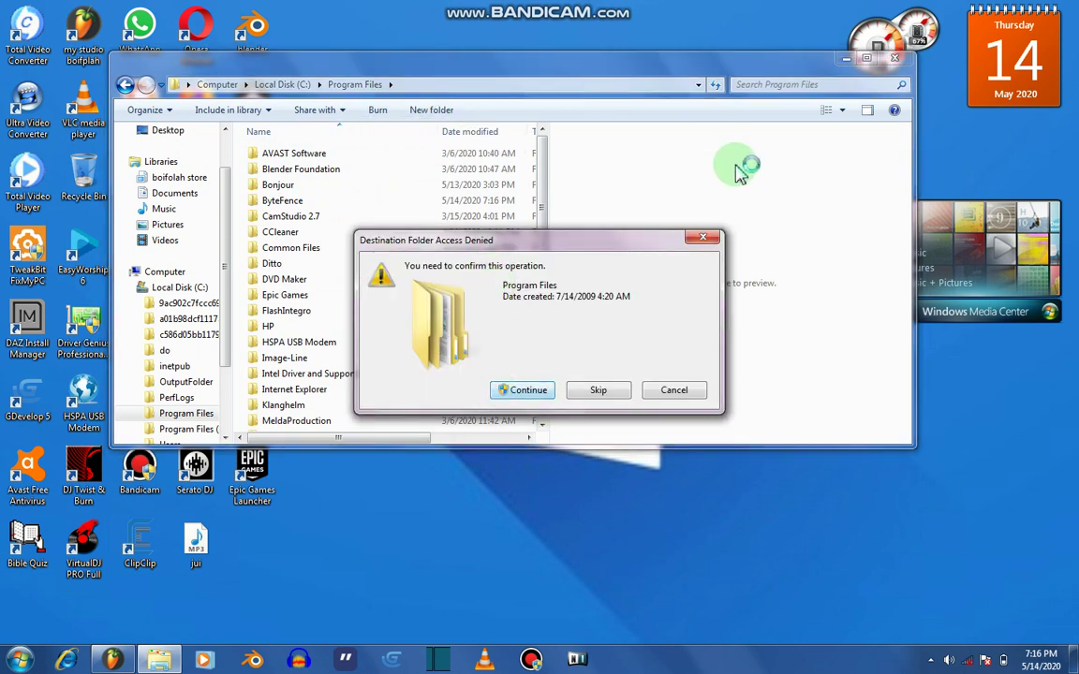
left_click(702, 239)
left_click_drag(544, 216, 546, 374)
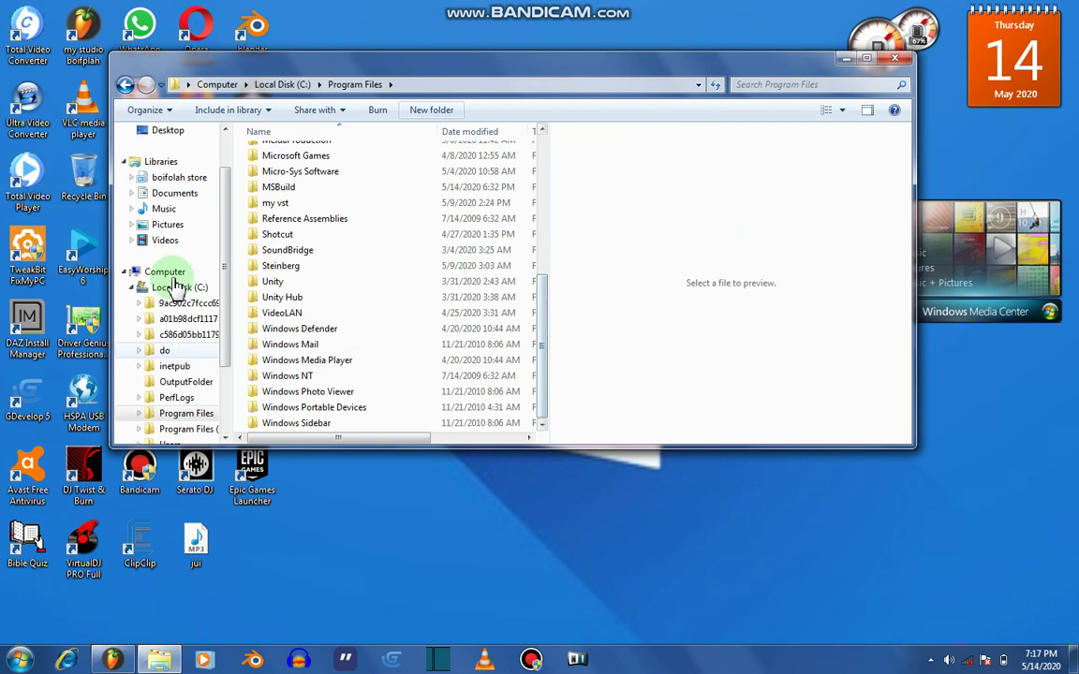
- Return to Local Disk (C:), and open the fl kits folder in the Videos library
left_click_drag(224, 349, 230, 258)
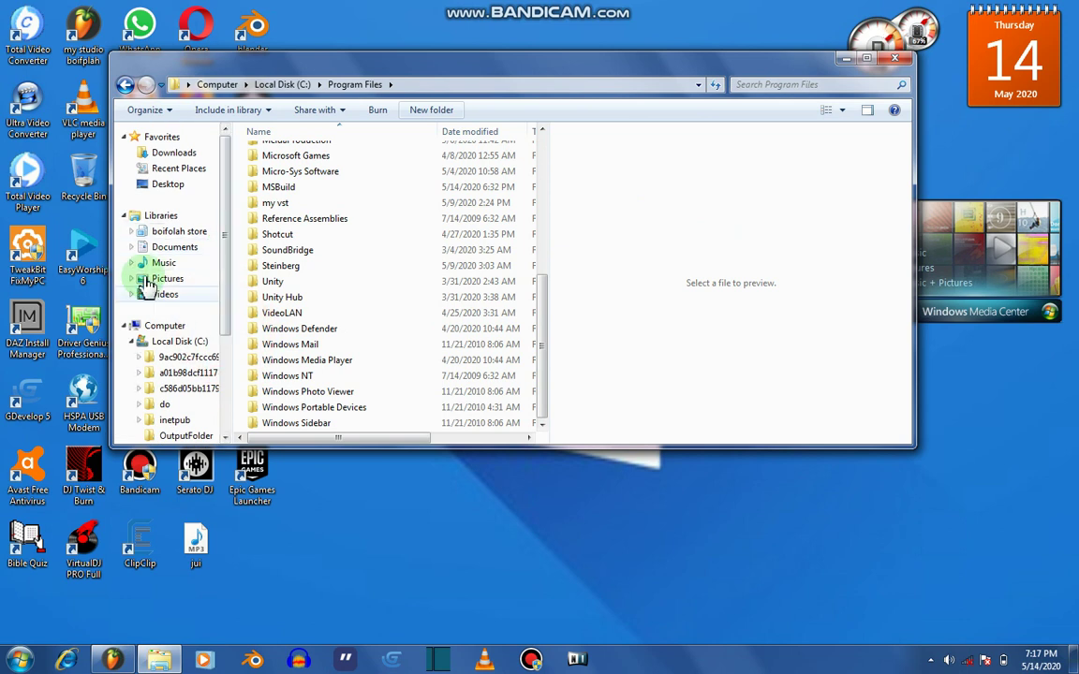
left_click(175, 343)
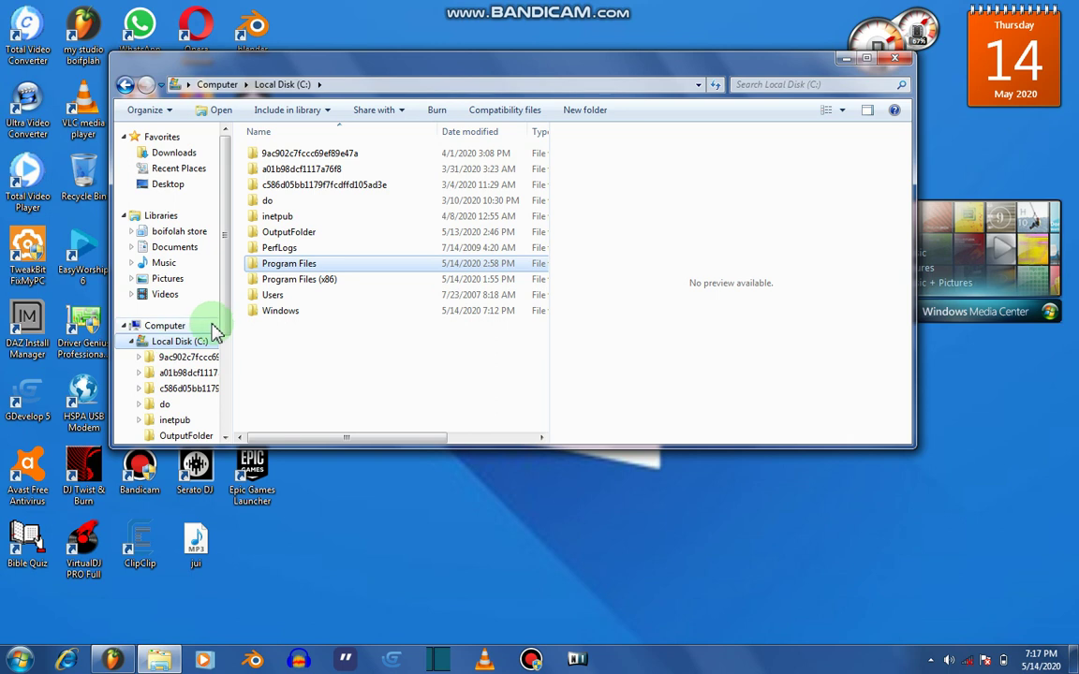
left_click_drag(229, 326, 229, 410)
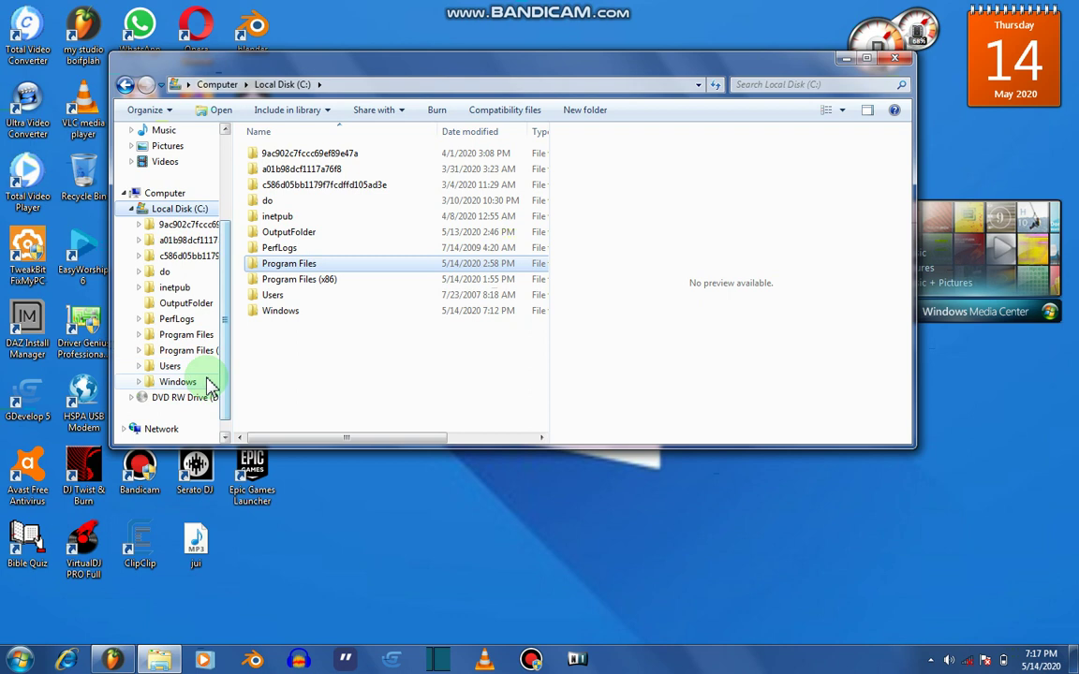
left_click(161, 162)
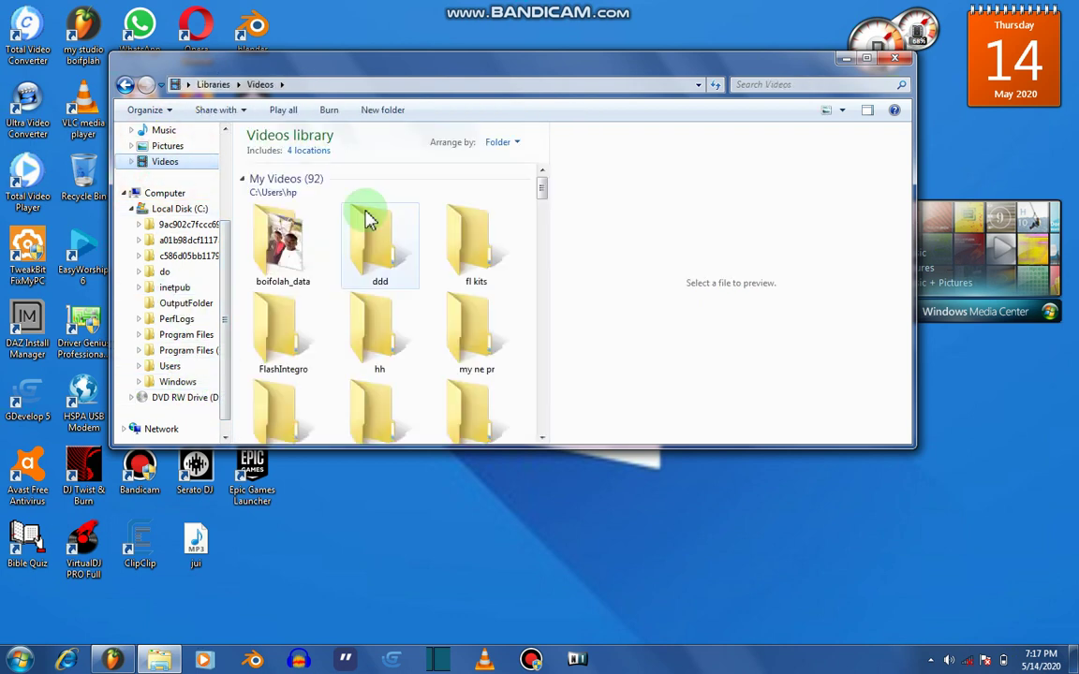
double_click(452, 265)
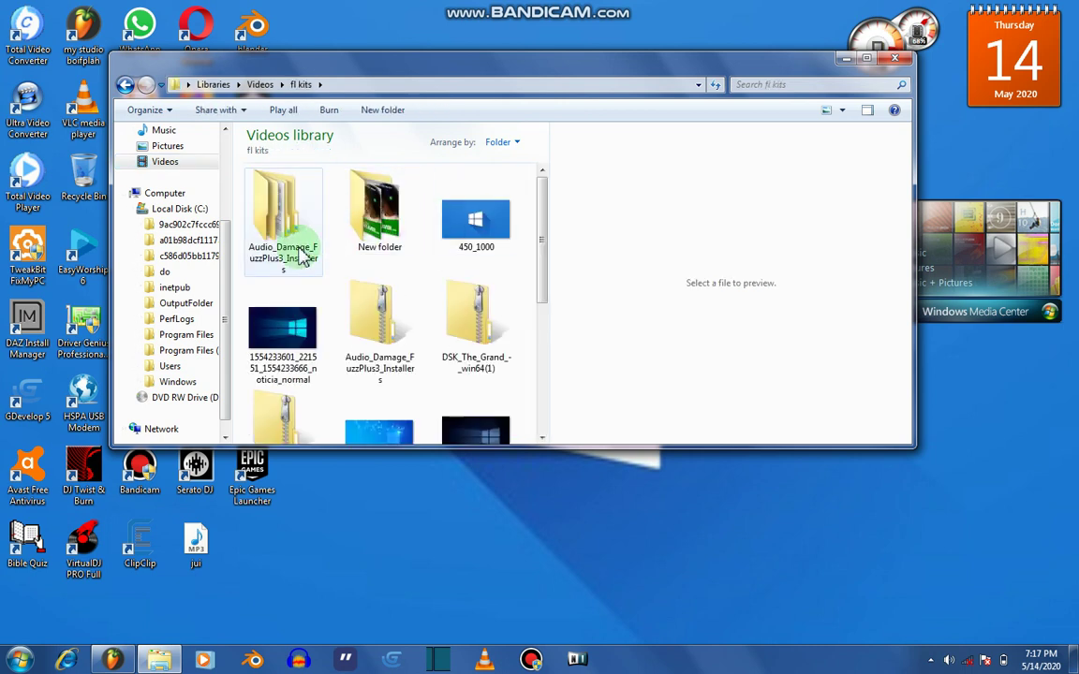
left_click(383, 318)
double_click(384, 323)
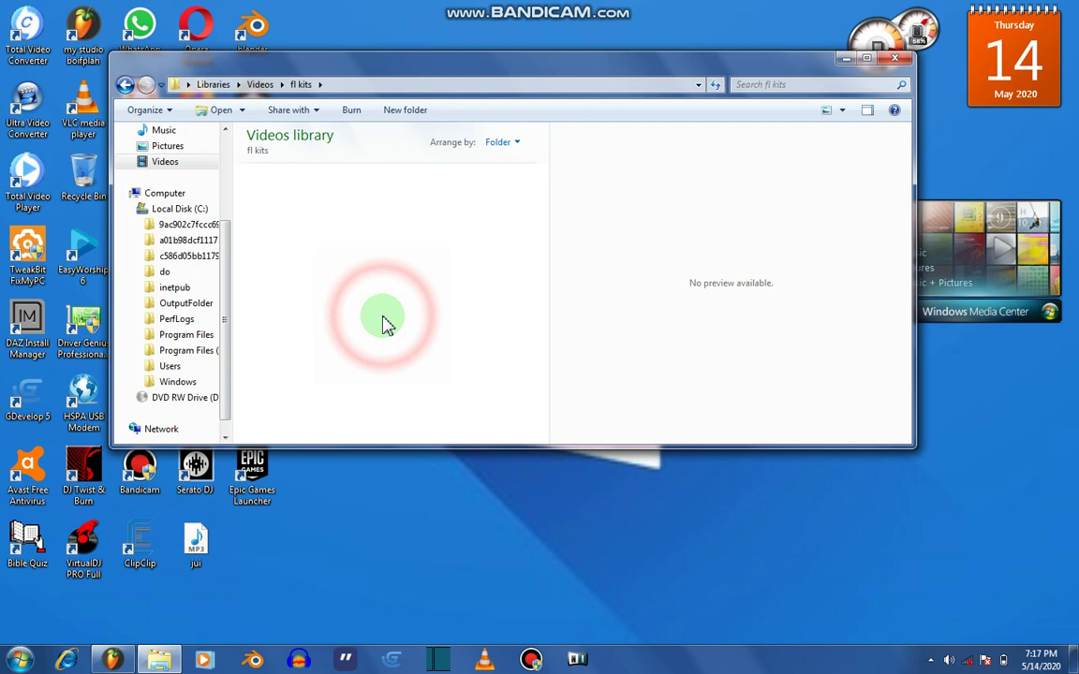
left_click(124, 86)
- Open the DSK The Grand - win64 folder inside the DSK_The_Grand_-_win64(1) zip archive
left_click(453, 314)
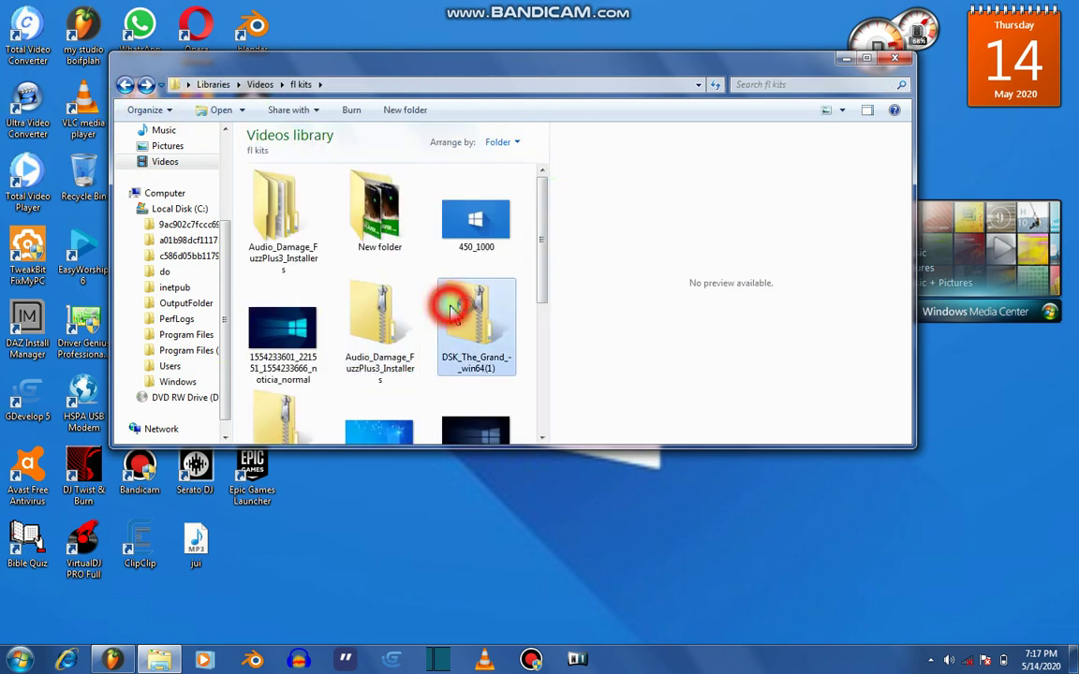
double_click(452, 314)
double_click(267, 154)
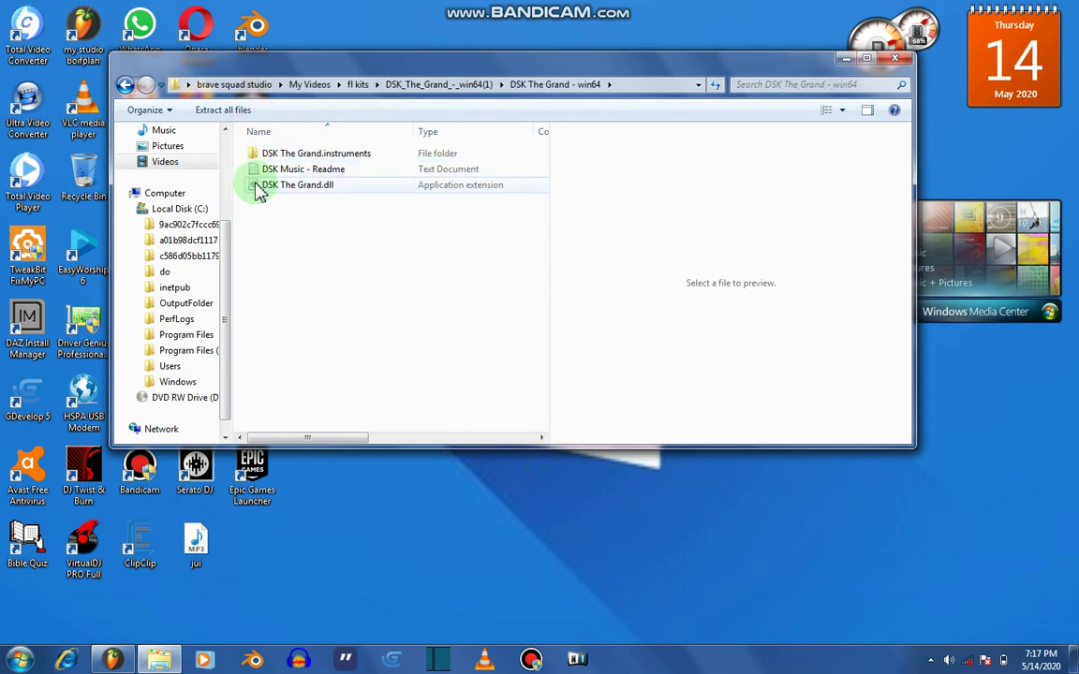
- Examine the DSK The Grand plugin files in both name sort orders, and minimize the folder window
right_click(336, 192)
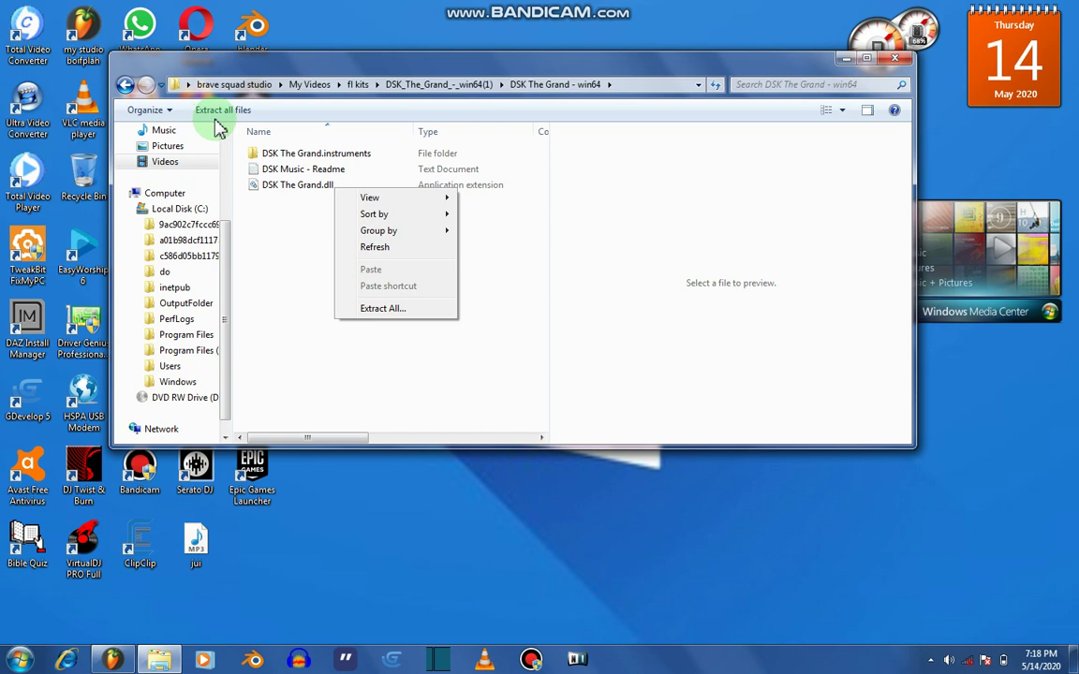
left_click(310, 135)
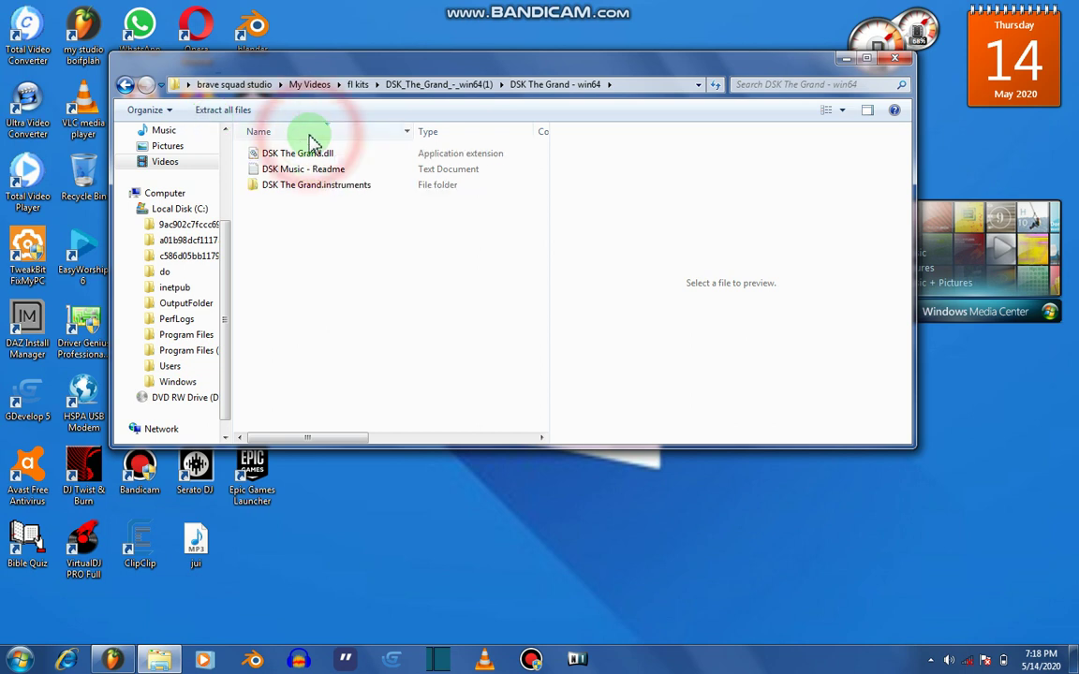
left_click(402, 225)
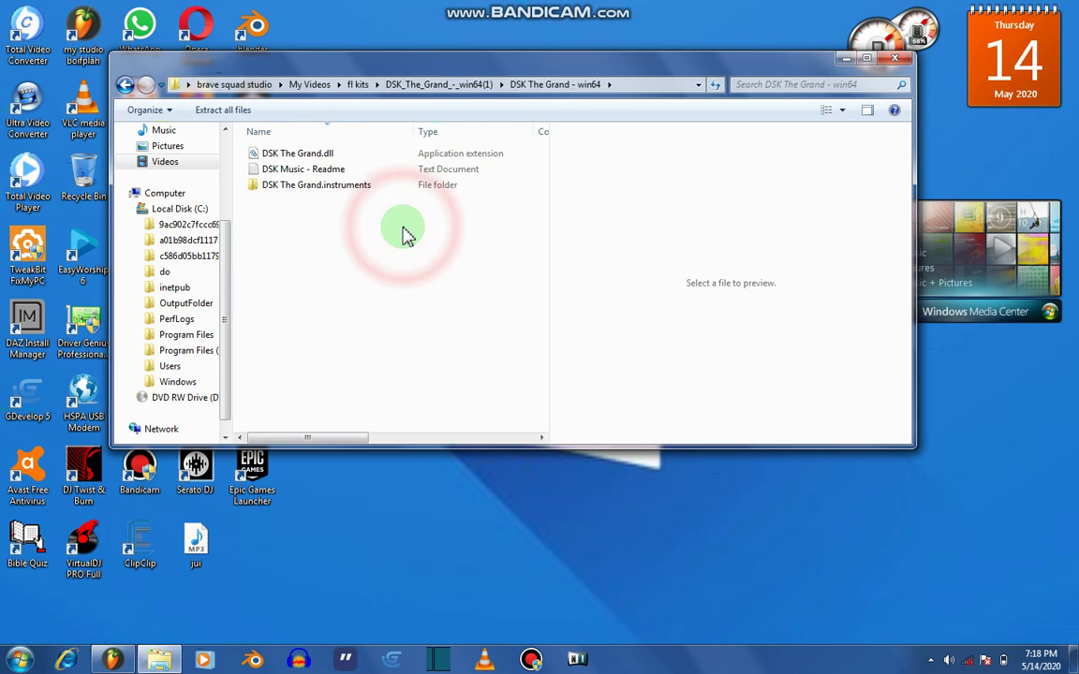
left_click(329, 131)
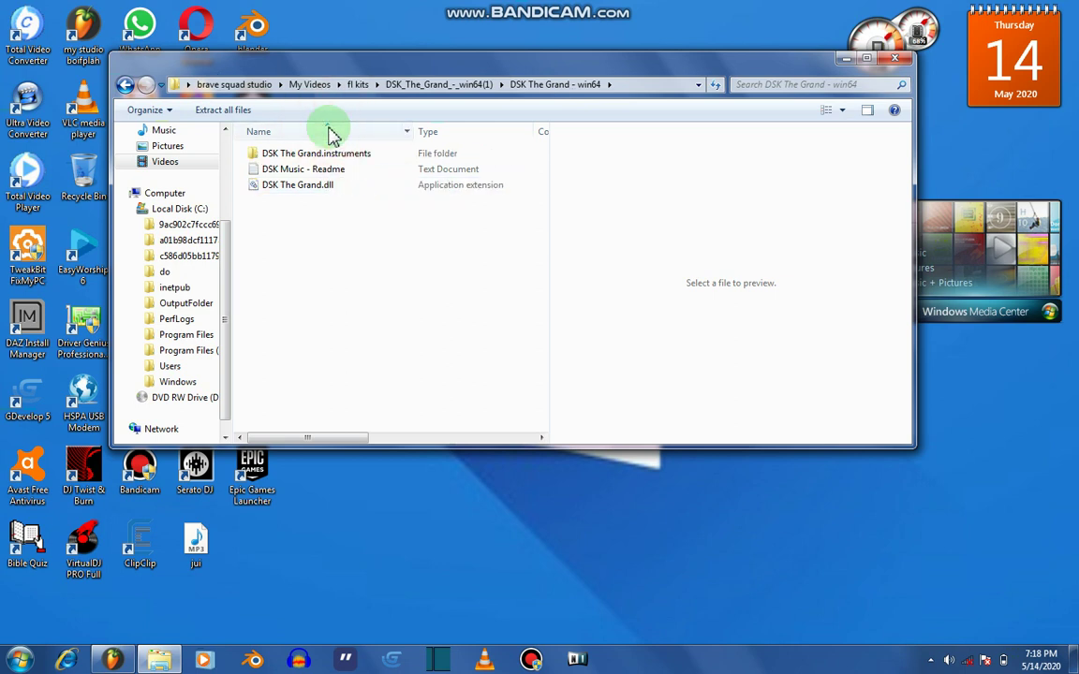
left_click(335, 154)
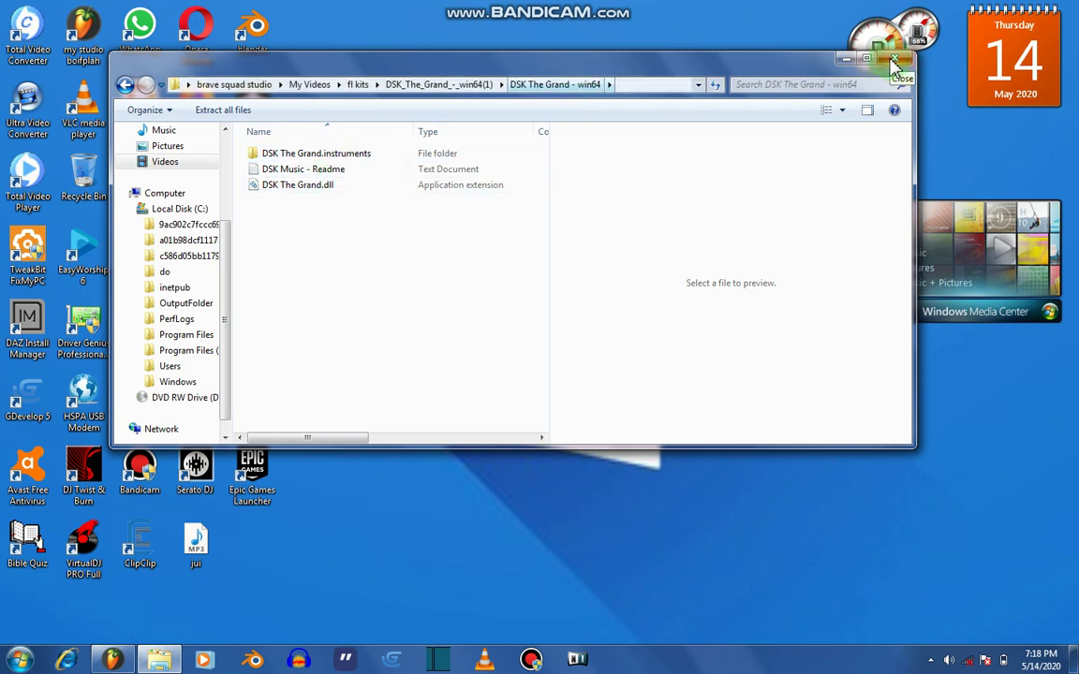
left_click(847, 60)
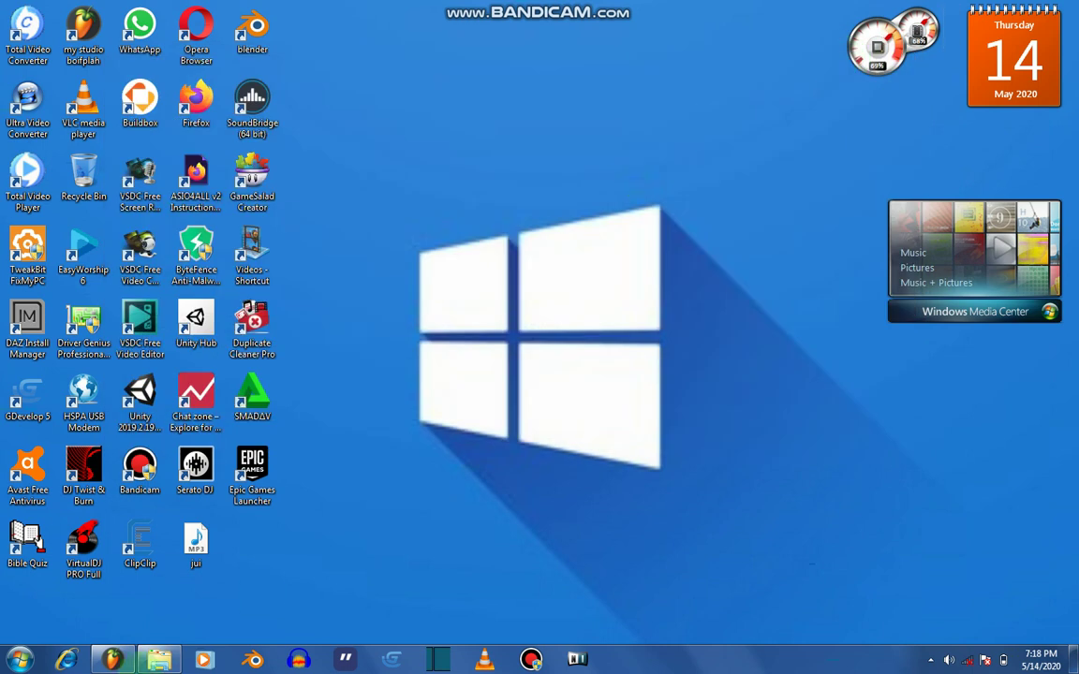
- Switch to FL Studio 20 and open the plugin manager
left_click(105, 660)
mouse_move(103, 661)
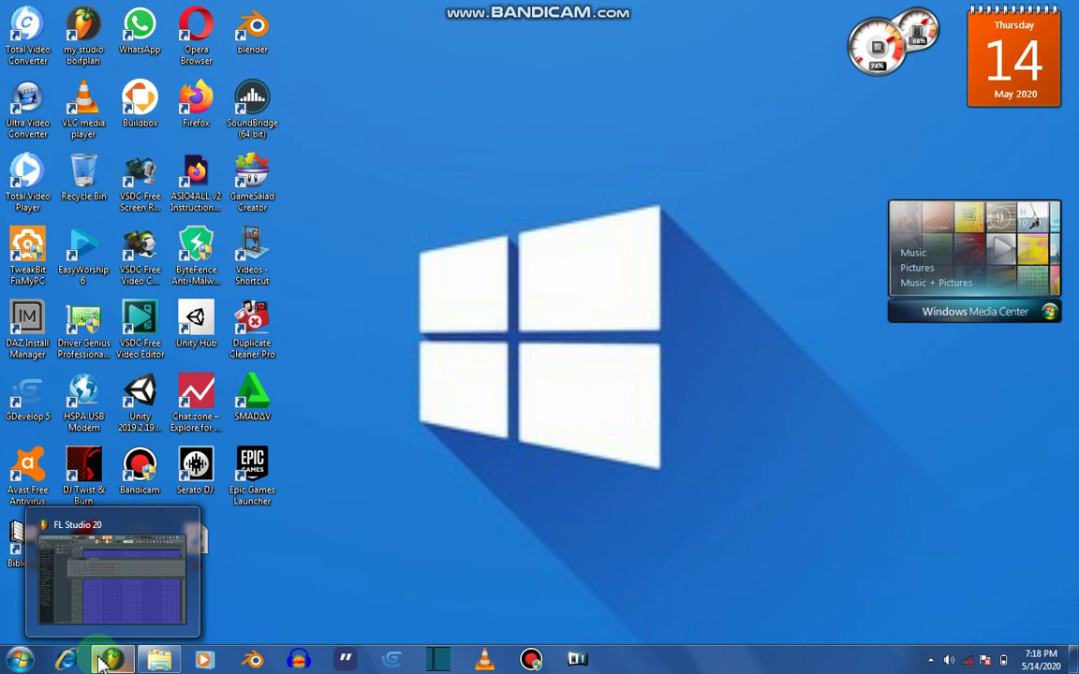
left_click(103, 660)
left_click(110, 661)
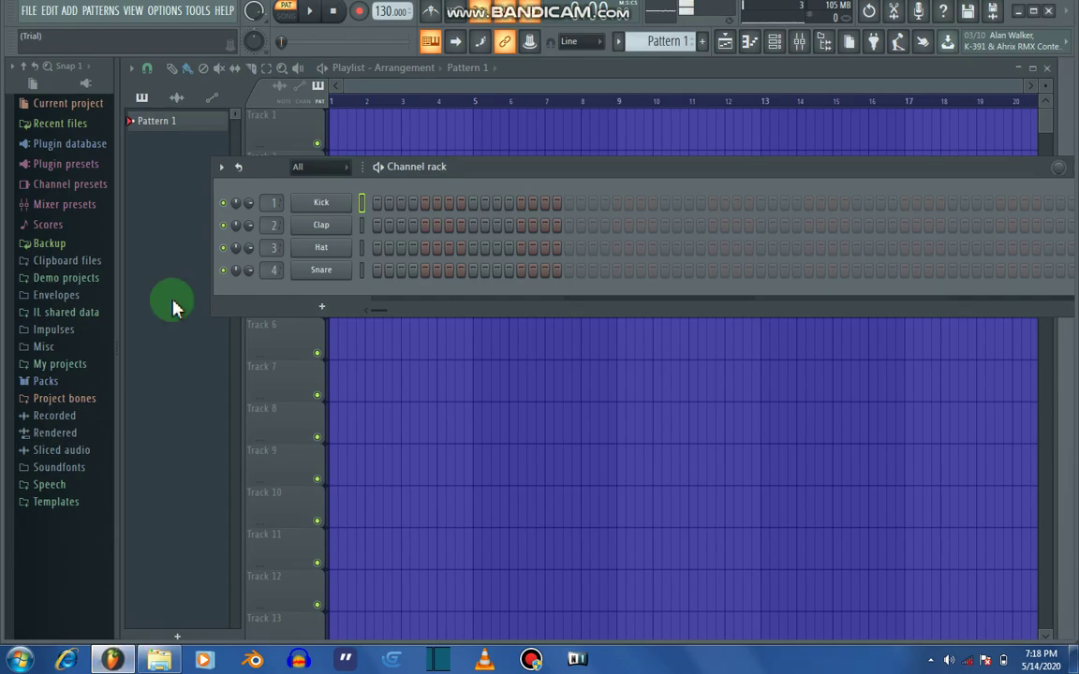
left_click(29, 14)
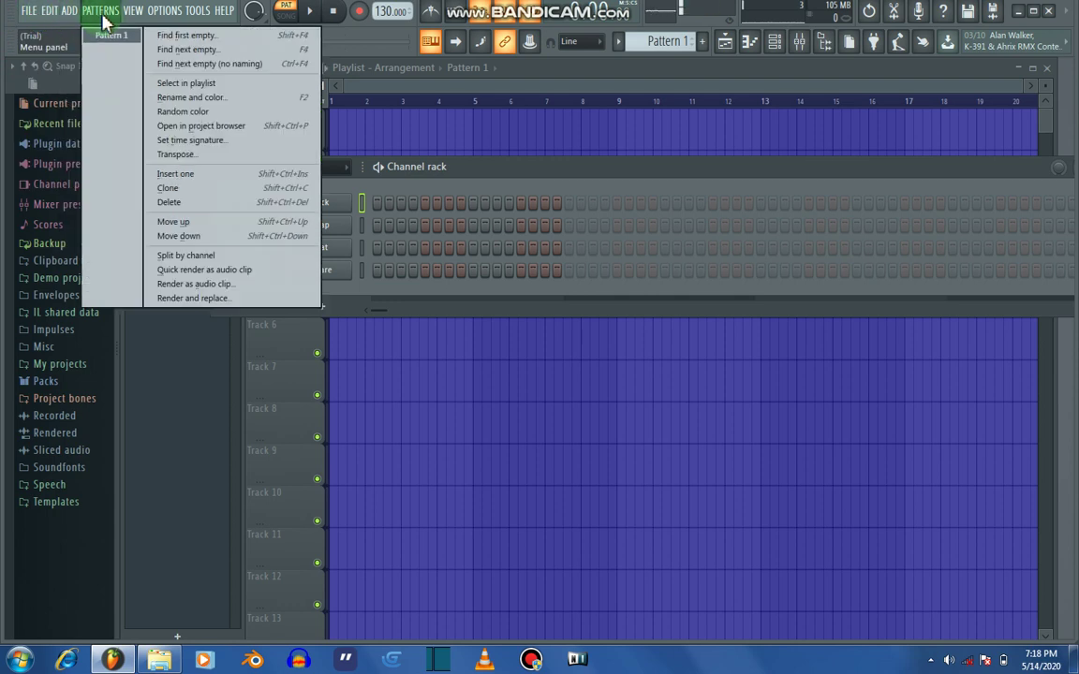
mouse_move(191, 16)
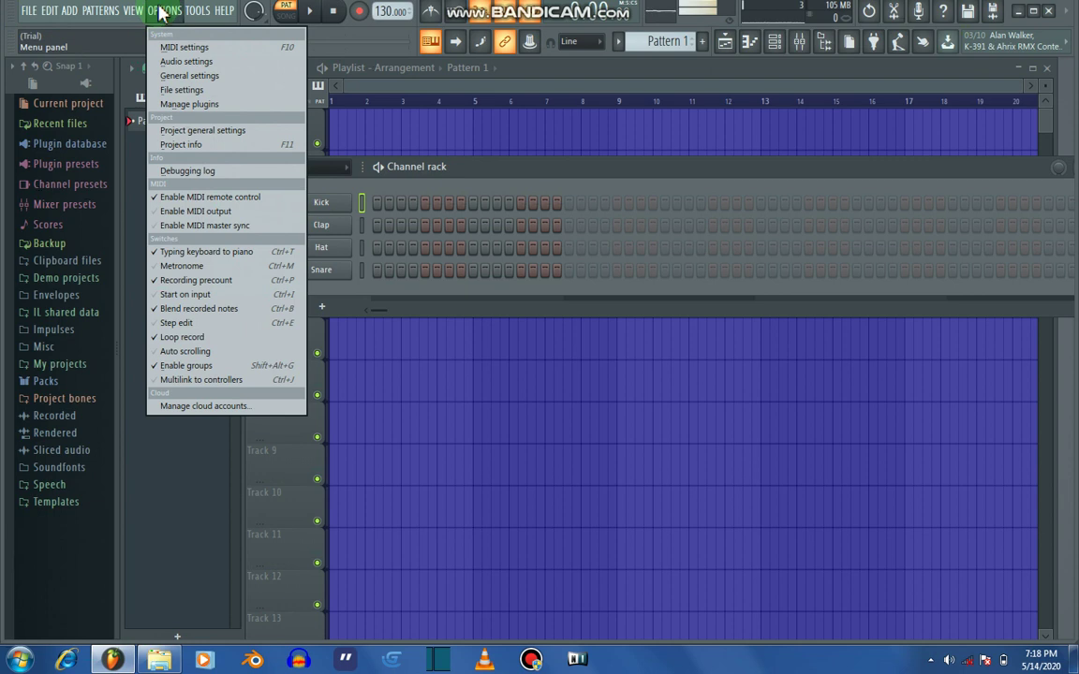
left_click(191, 105)
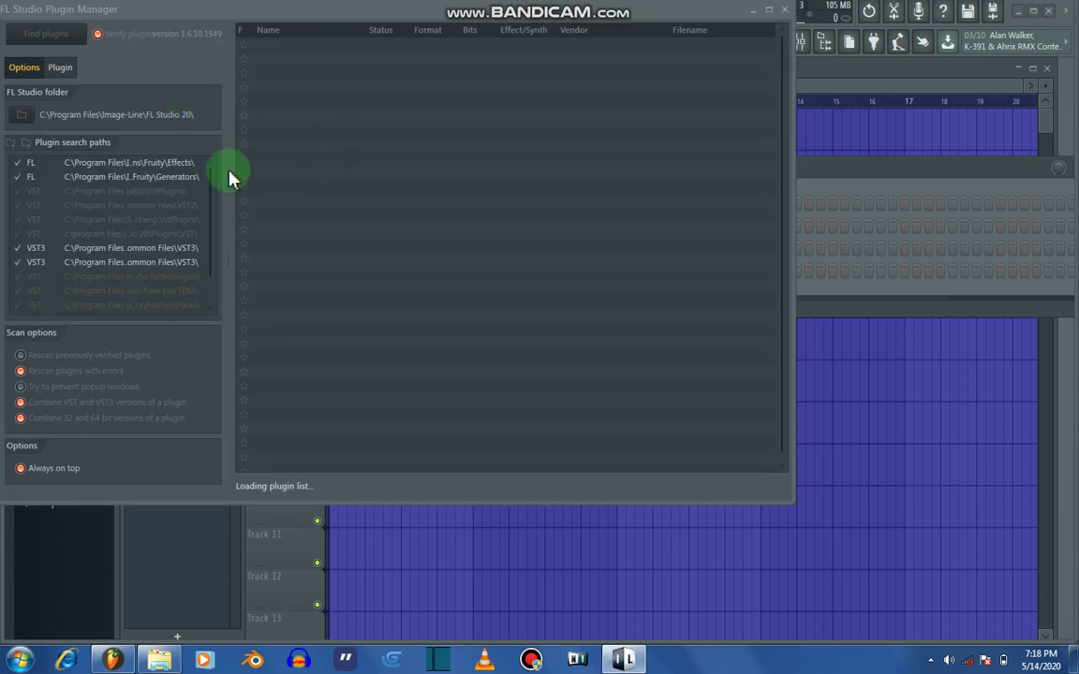
- Start adding a plugin search path and expand Local Disk (C:) under Computer in the folder browser
left_click_drag(192, 216, 91, 181)
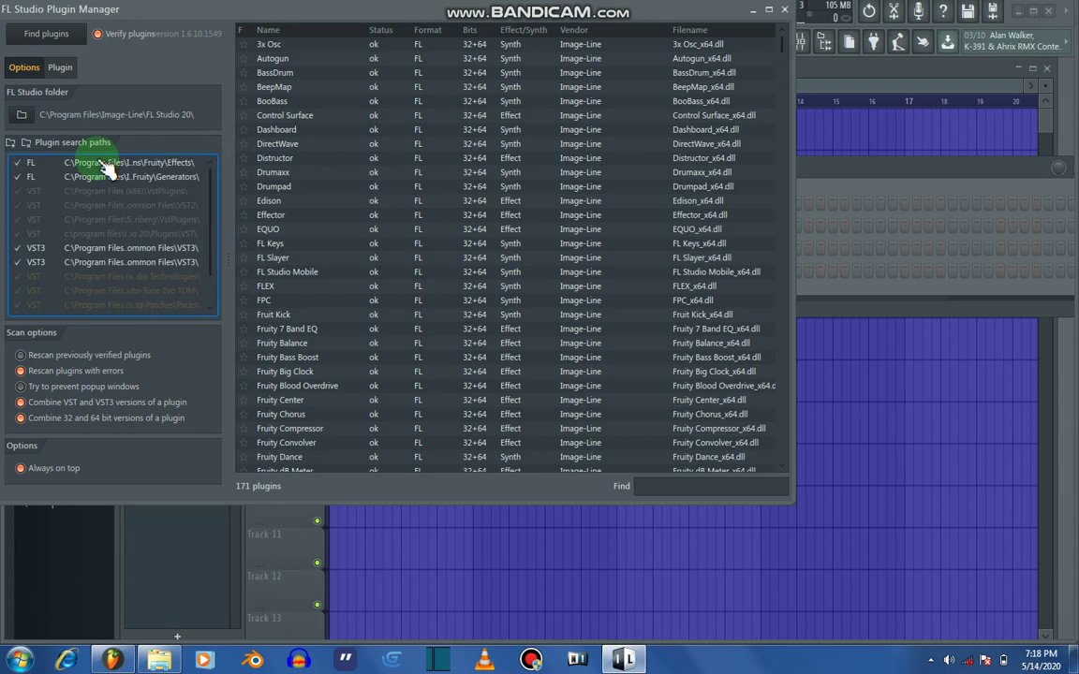
left_click(431, 251)
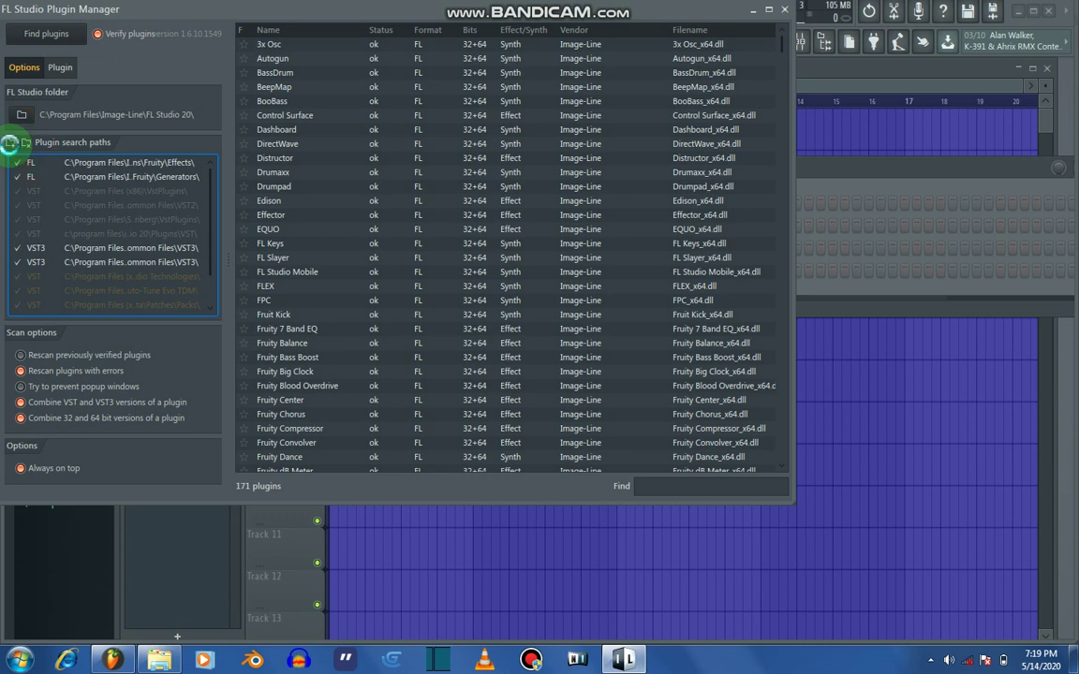
left_click(10, 142)
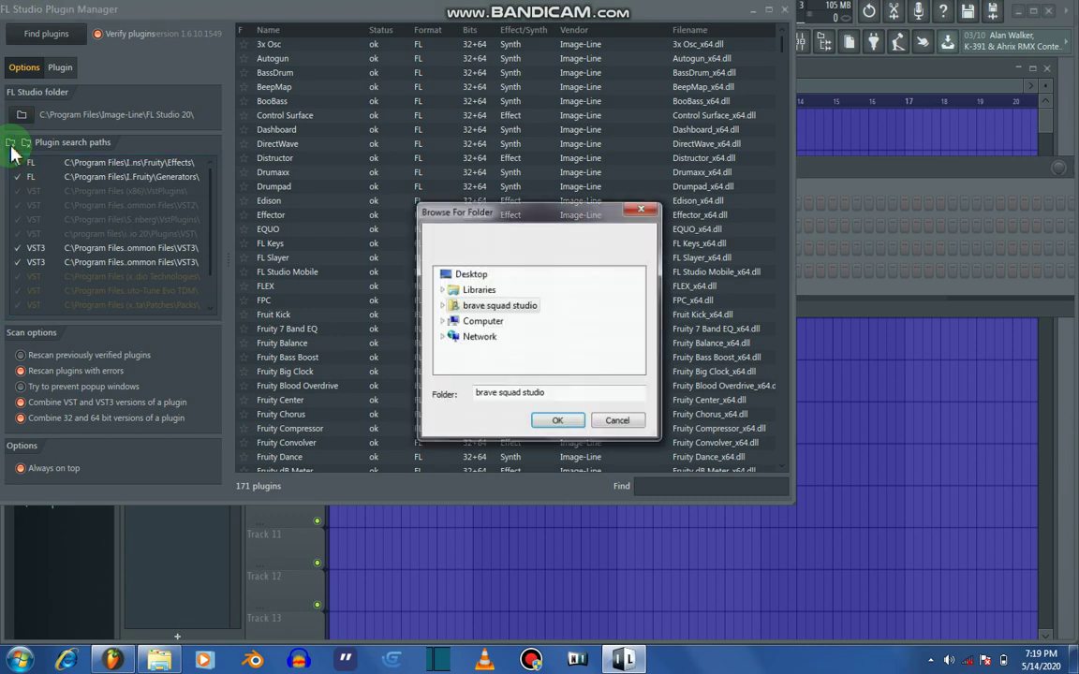
left_click(481, 325)
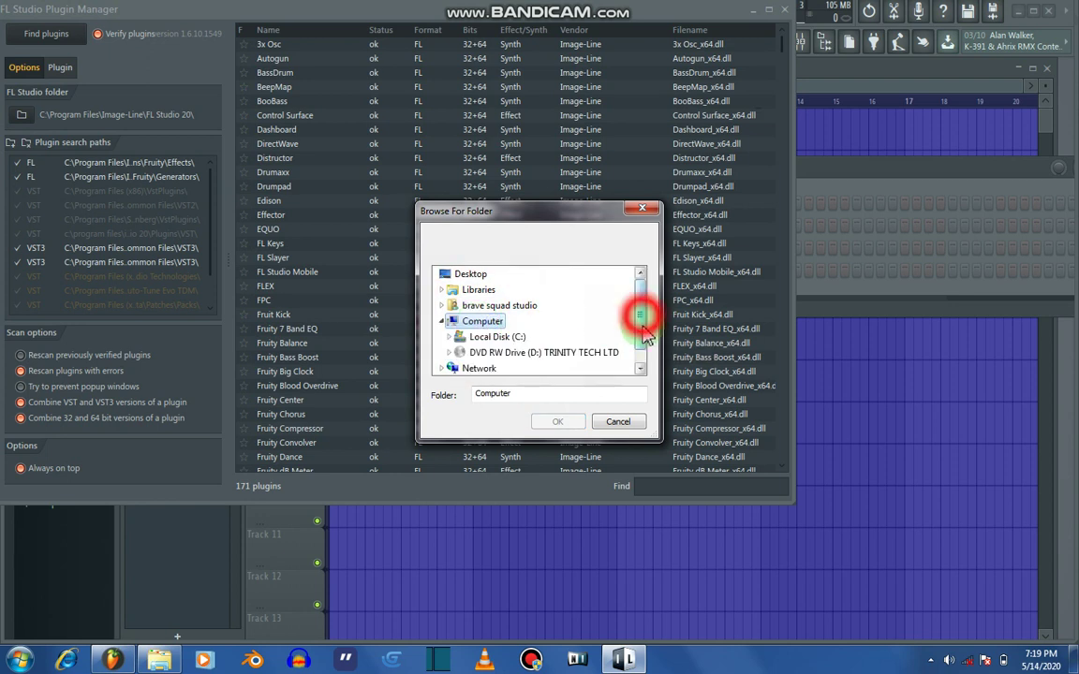
left_click_drag(645, 326, 645, 337)
left_click(518, 323)
left_click_drag(644, 297, 637, 333)
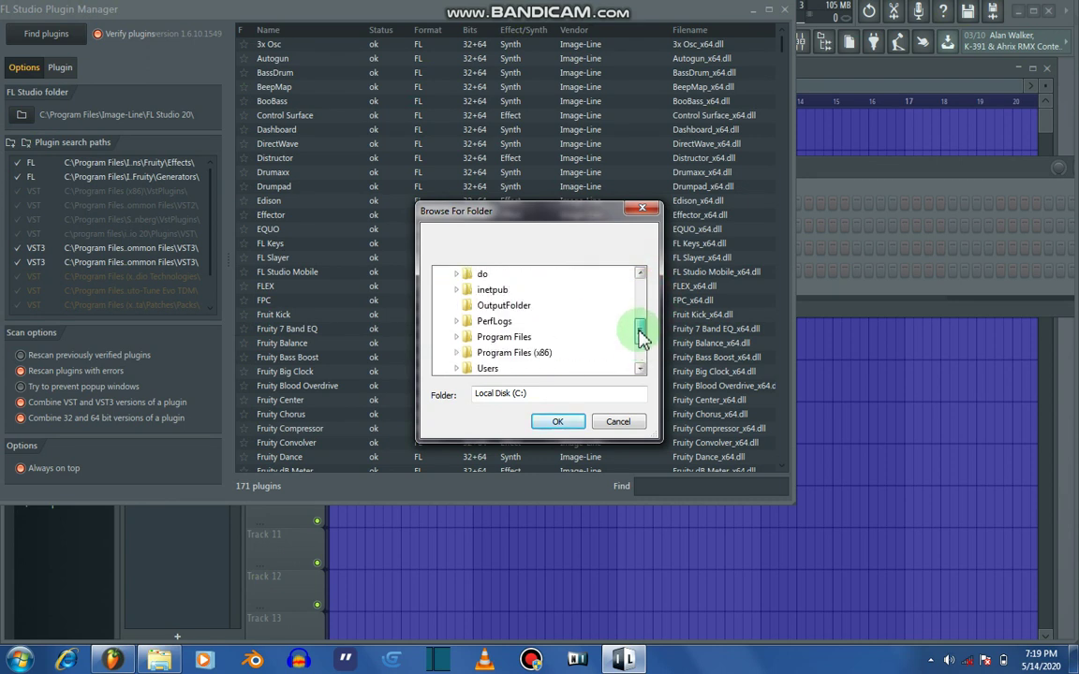
- Select the CamStudio 2.7 folder inside Program Files and add it as a plugin search path
left_click(525, 344)
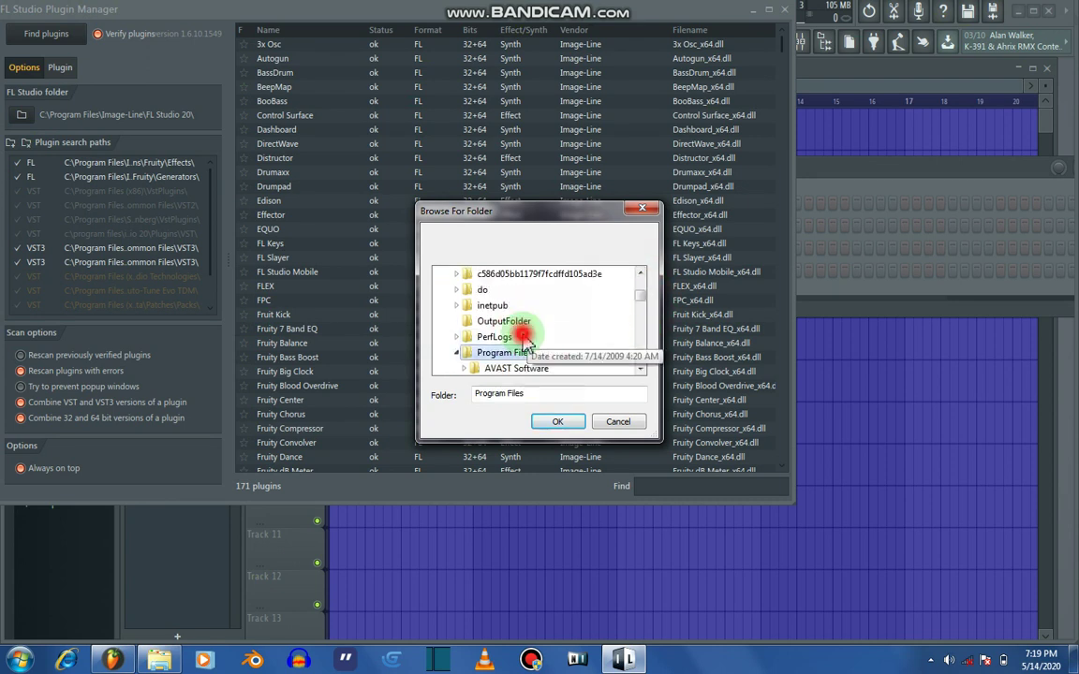
left_click(631, 303)
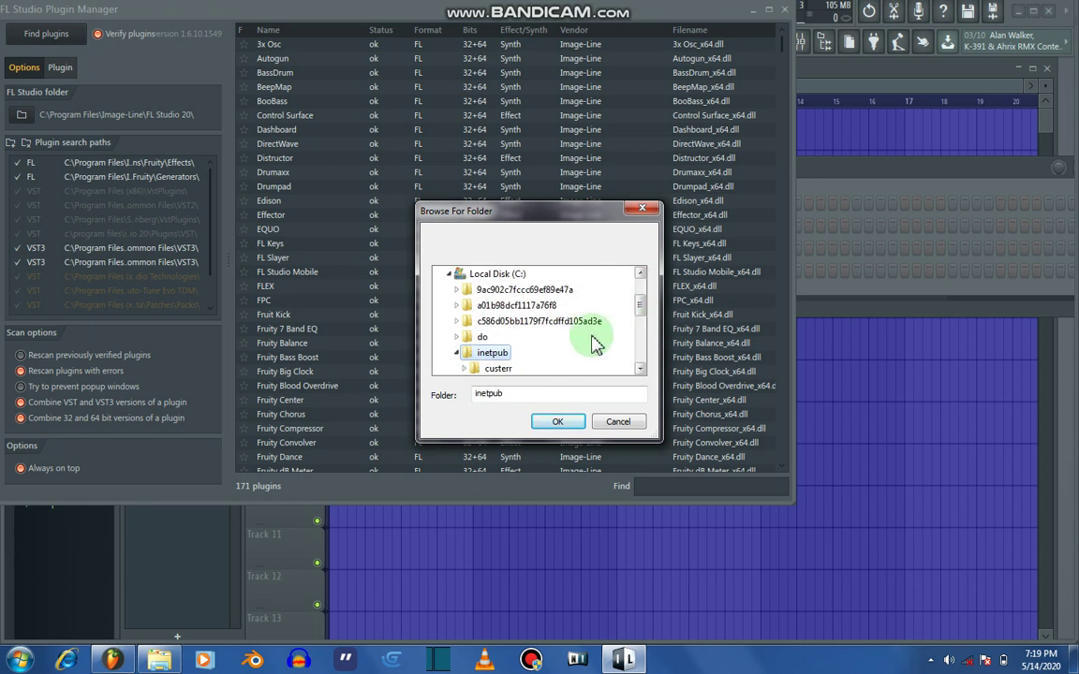
left_click_drag(641, 306, 639, 344)
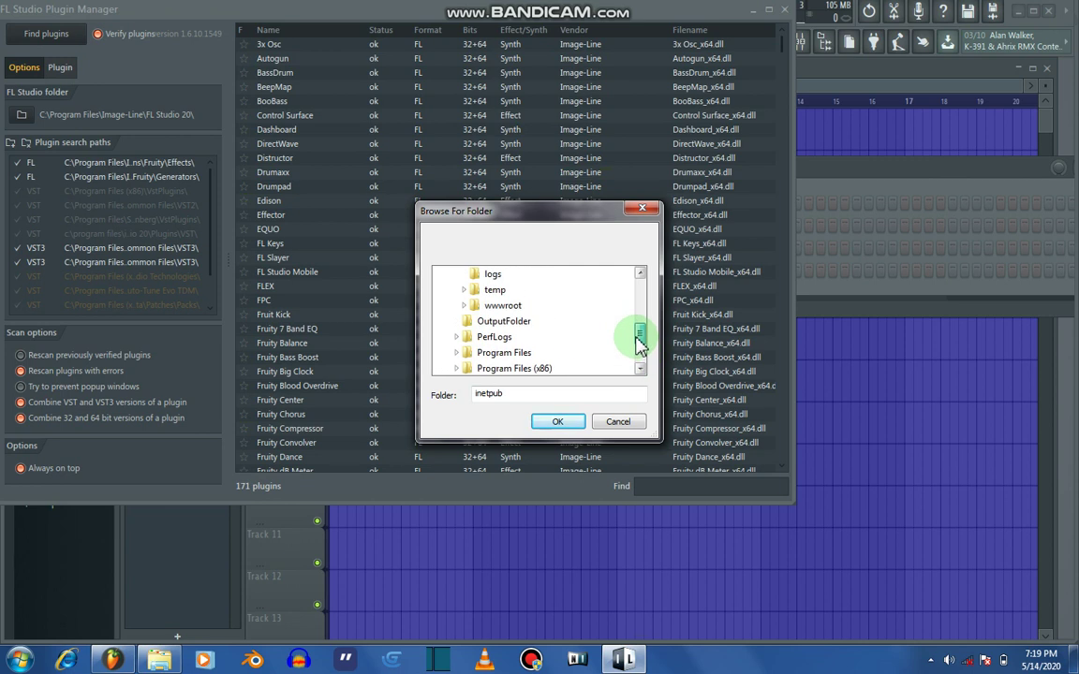
left_click(643, 351)
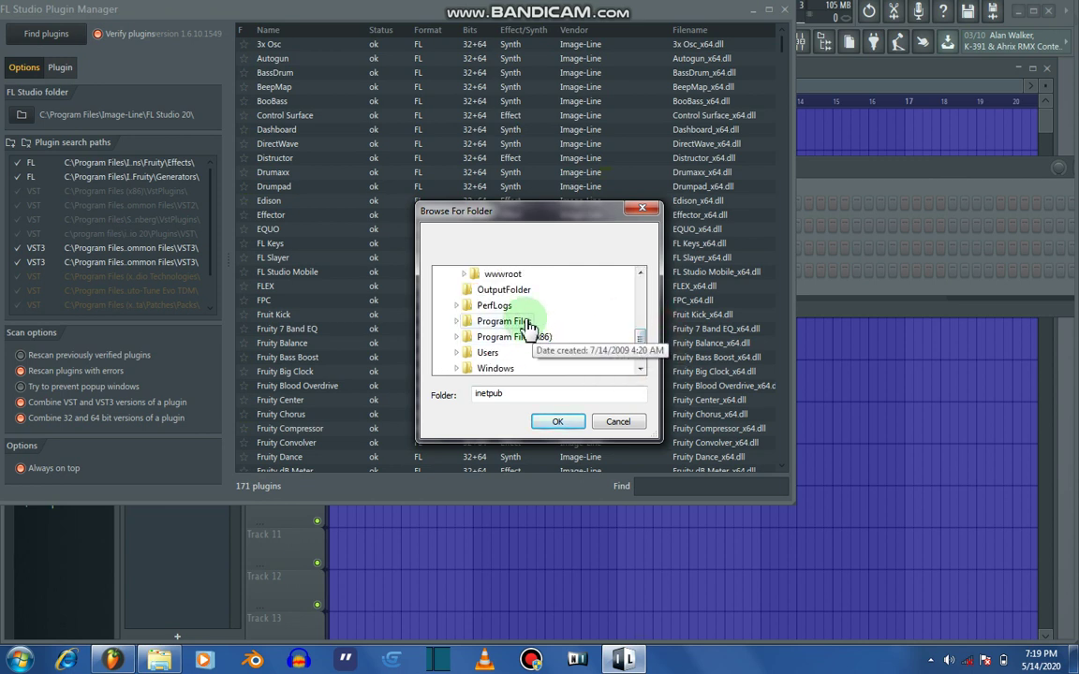
left_click(527, 323)
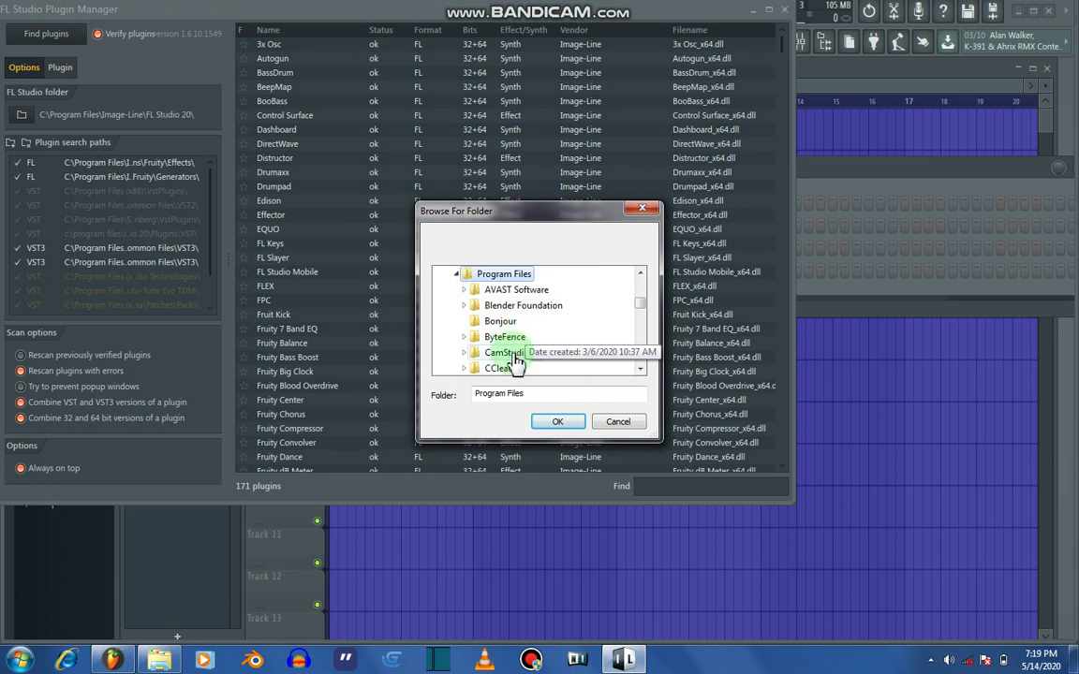
left_click(514, 356)
left_click(561, 422)
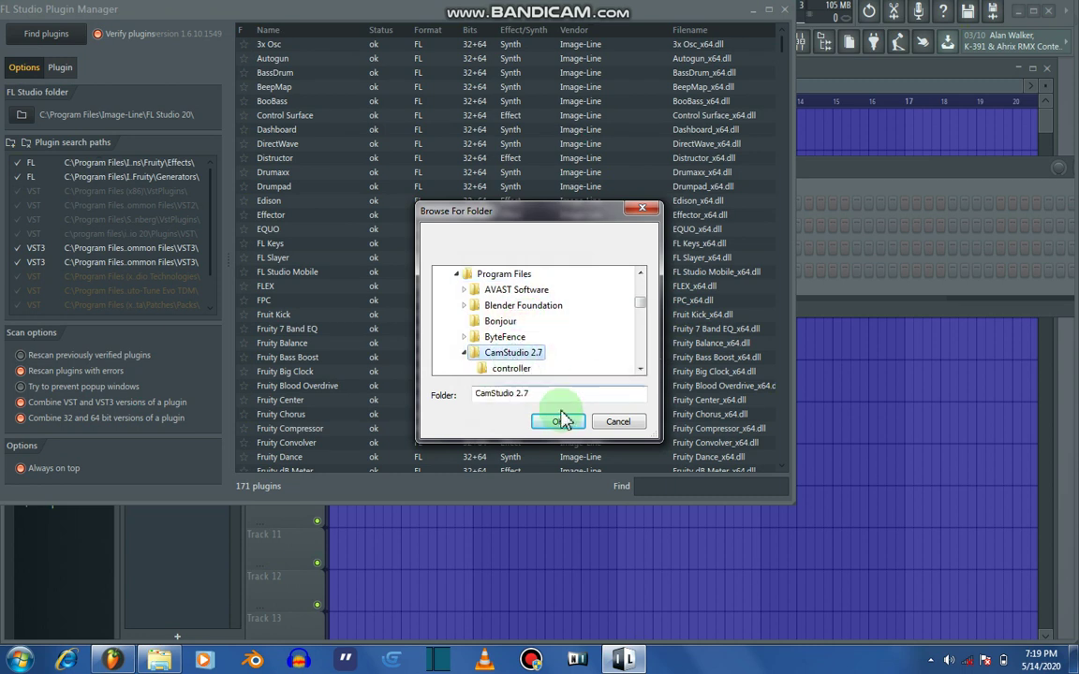
left_click(561, 423)
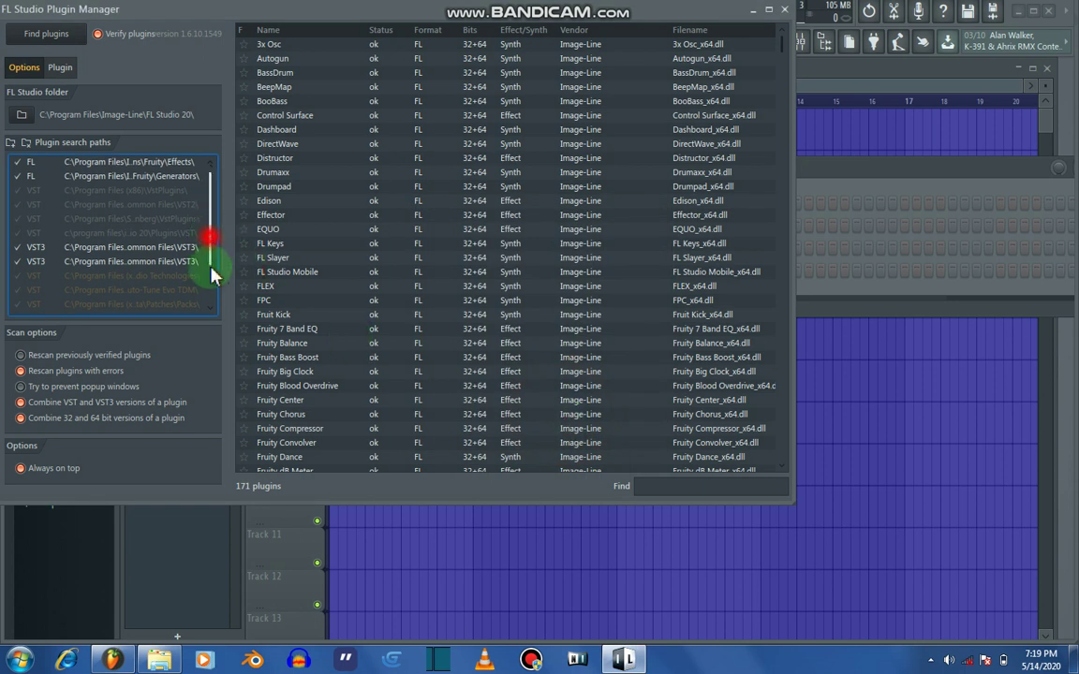
- Review the added CamStudio 2.7 entry in the plugin search paths and start the plugin search
left_click_drag(211, 239, 214, 339)
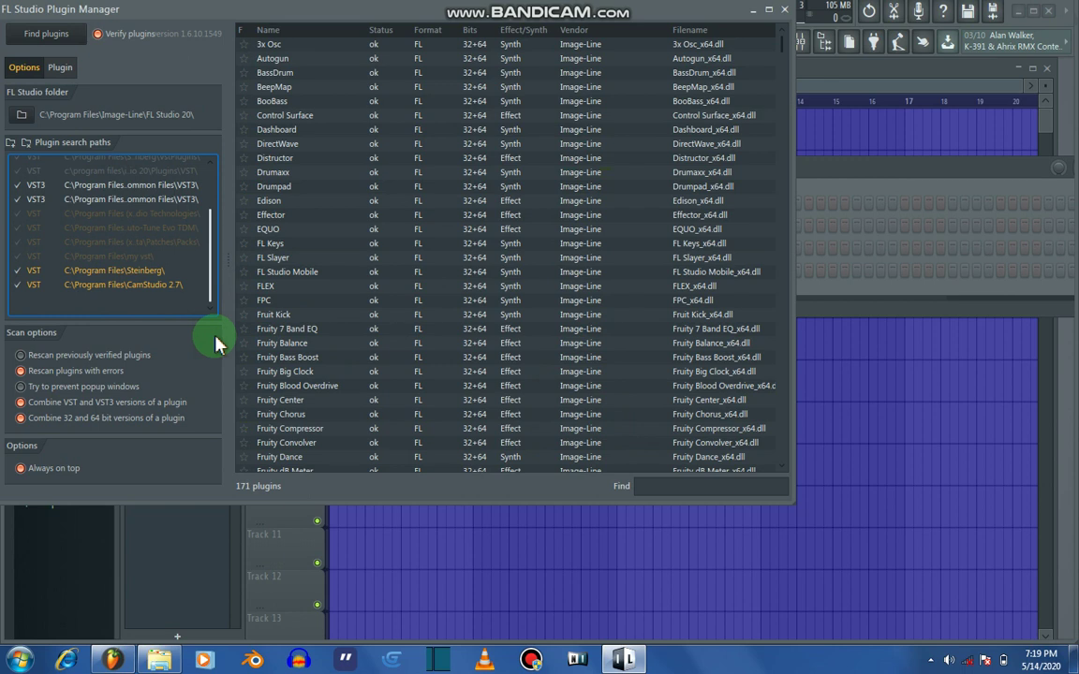
scroll(212, 337, "up", 2)
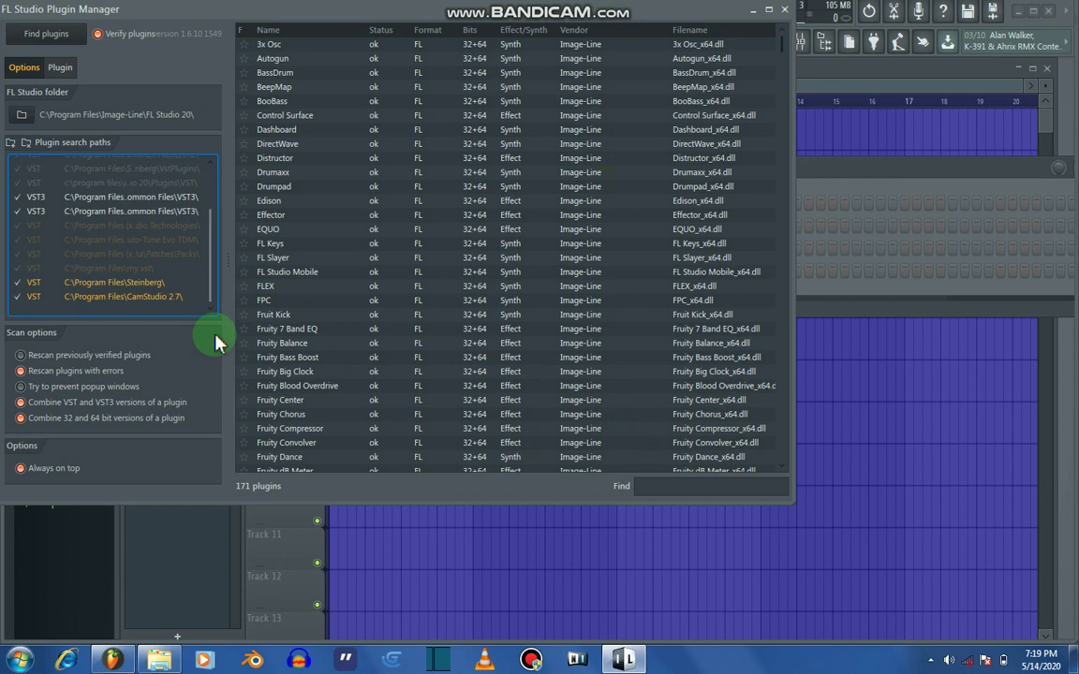
left_click(46, 37)
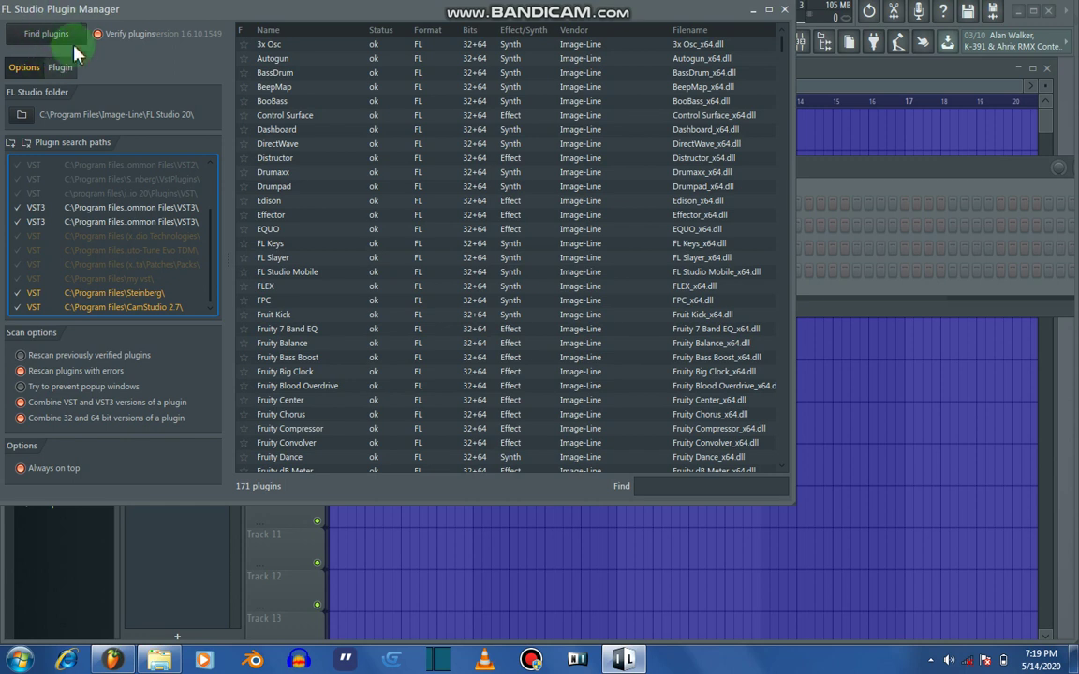
left_click(58, 37)
- Look through the plugin list down to its VST3 entries and back, and close the plugin manager
left_click(785, 61)
left_click_drag(785, 62, 780, 469)
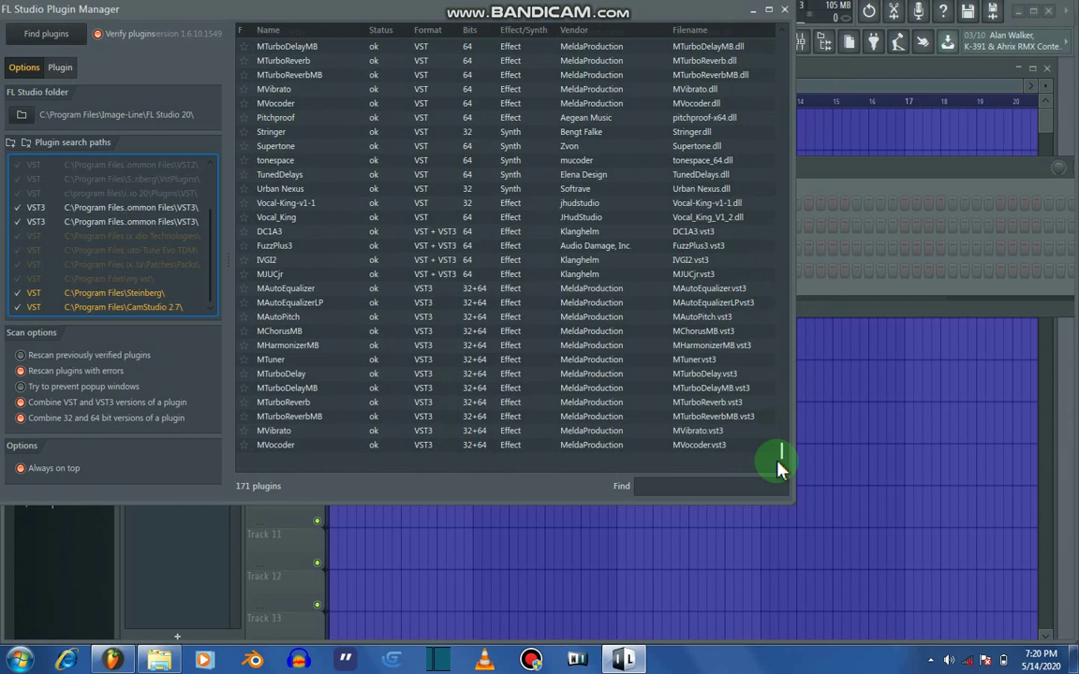
left_click_drag(780, 466, 737, 10)
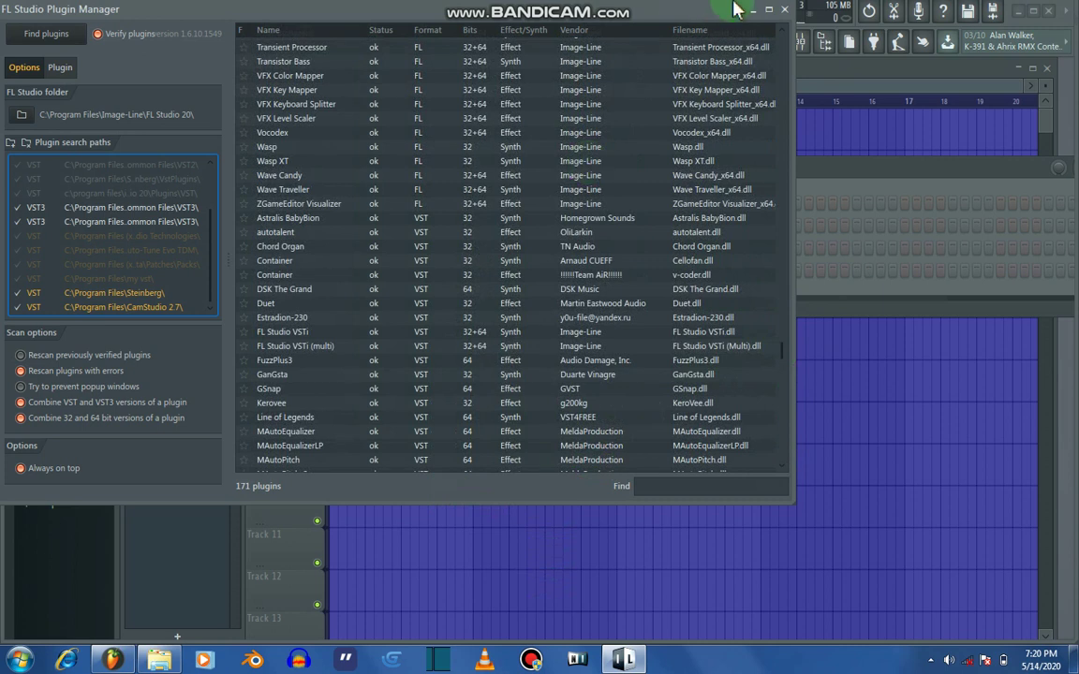
left_click(786, 13)
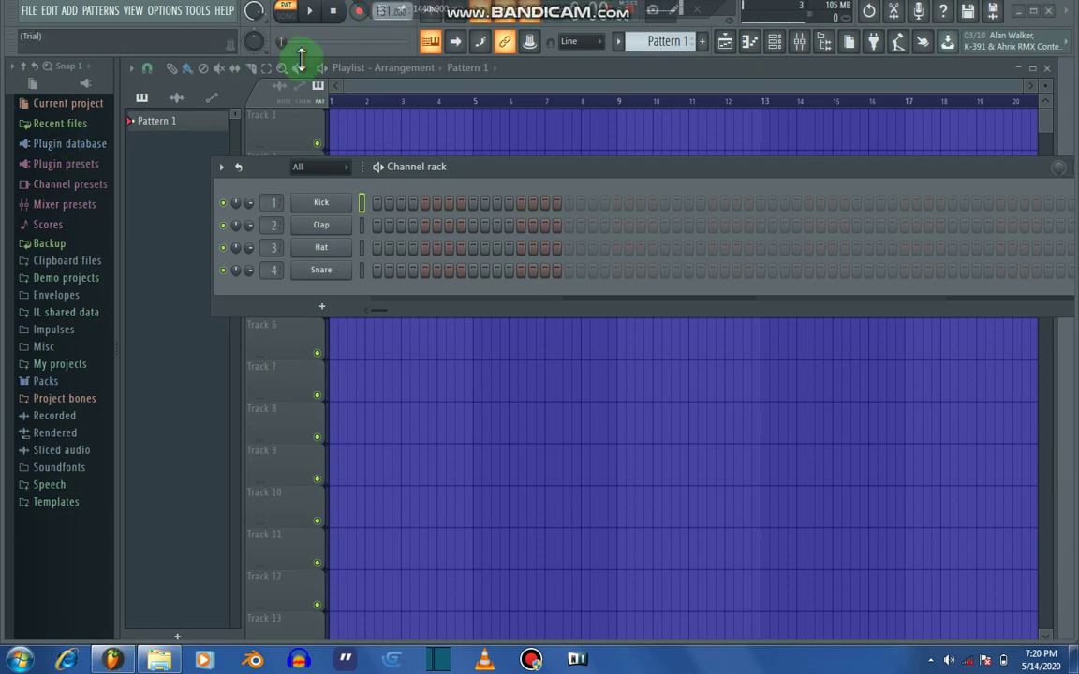
- Expand the installed VST effects in the browser's plugin database
left_click(68, 145)
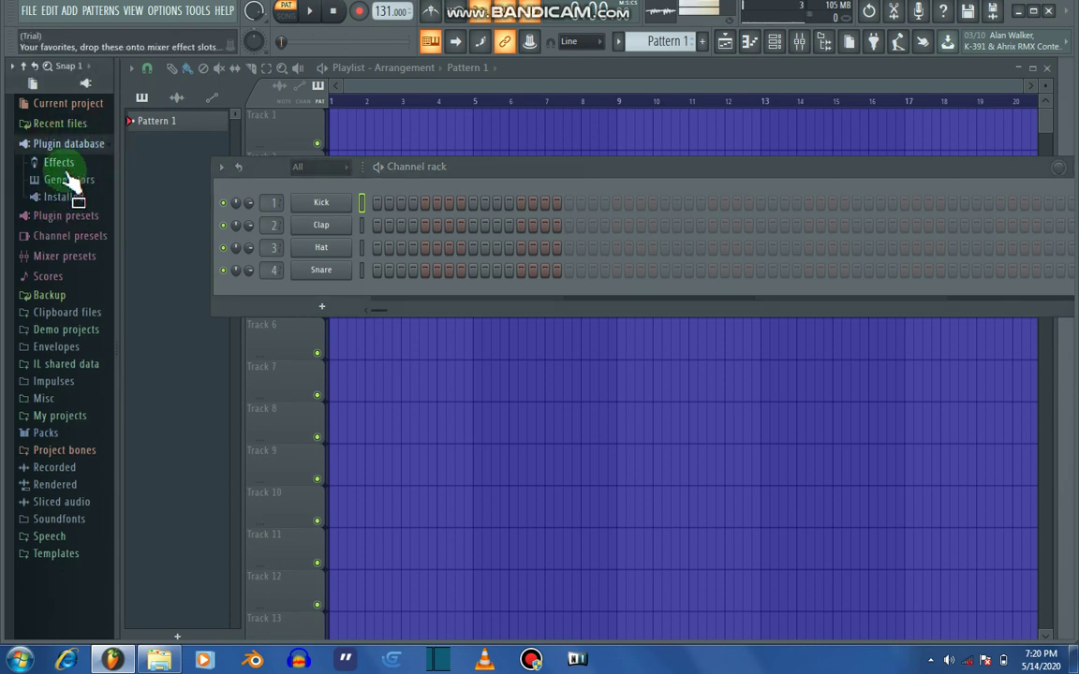
left_click(64, 198)
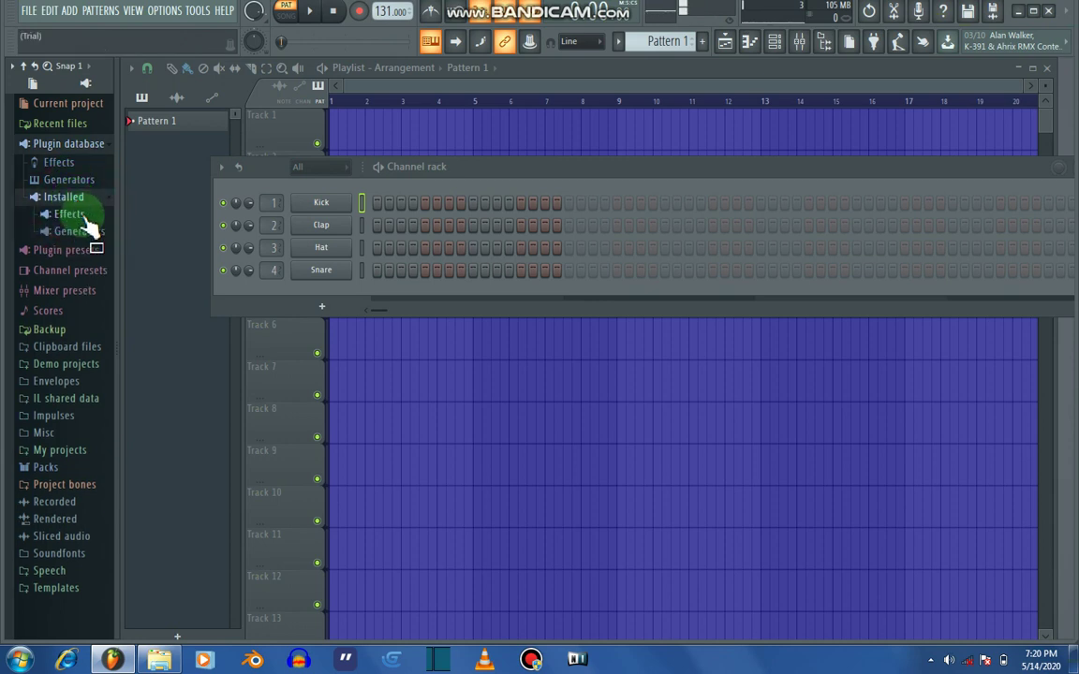
left_click(82, 214)
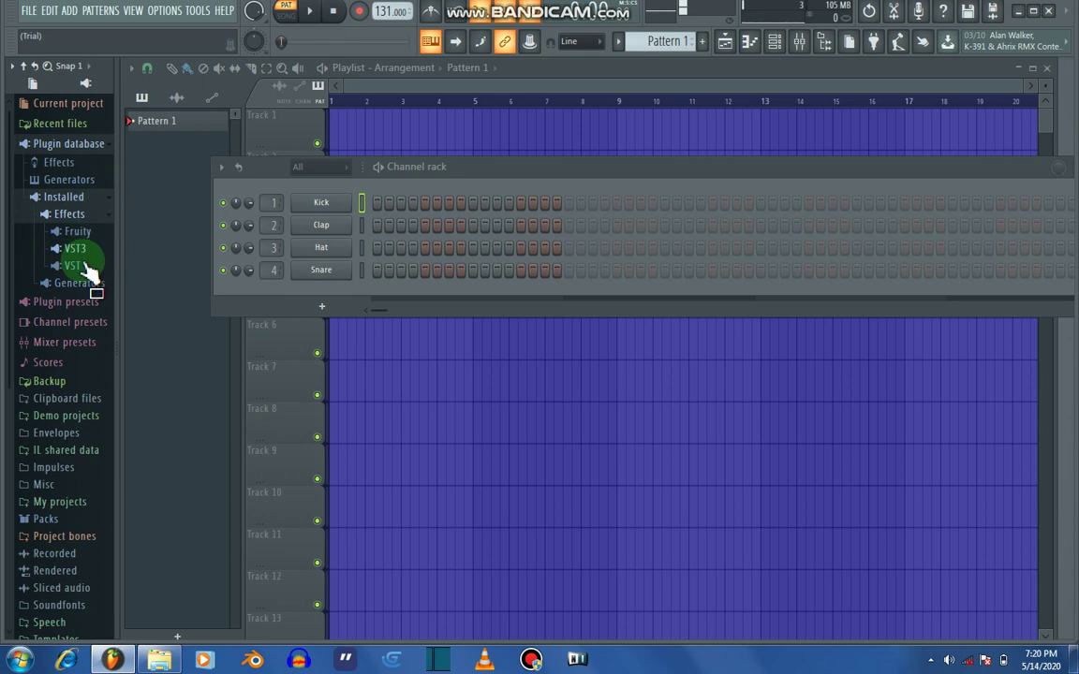
left_click(85, 267)
- Load the Vocal_King VST effect into slot 2 of mixer track Insert 7
left_click_drag(83, 263, 88, 492)
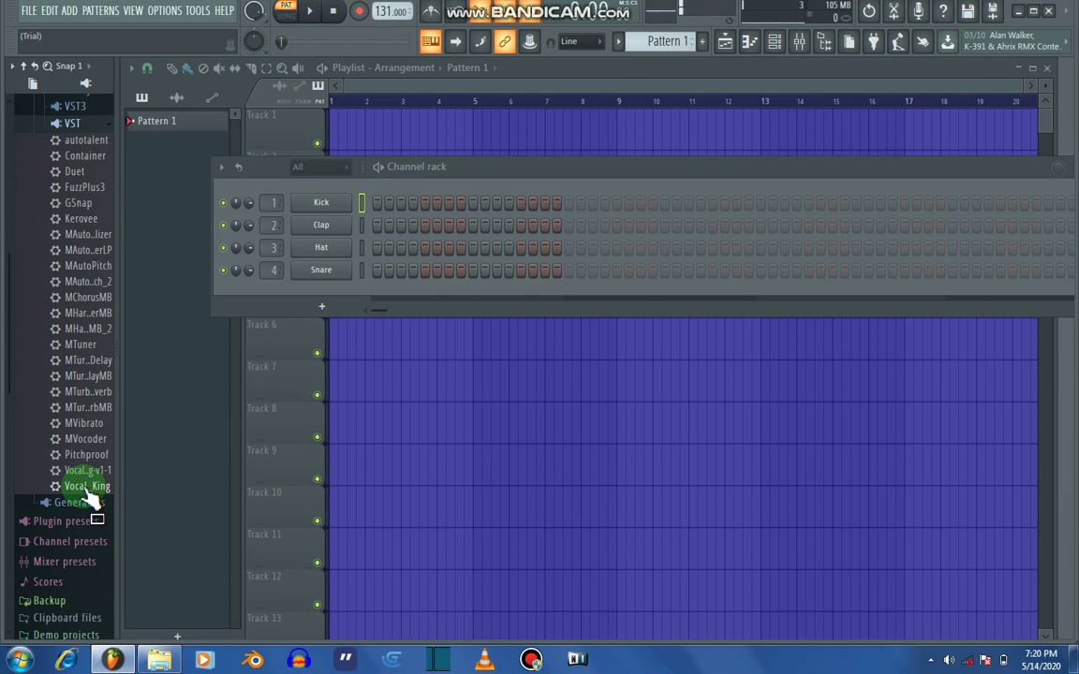
left_click_drag(91, 501, 670, 232)
left_click_drag(381, 384, 793, 256)
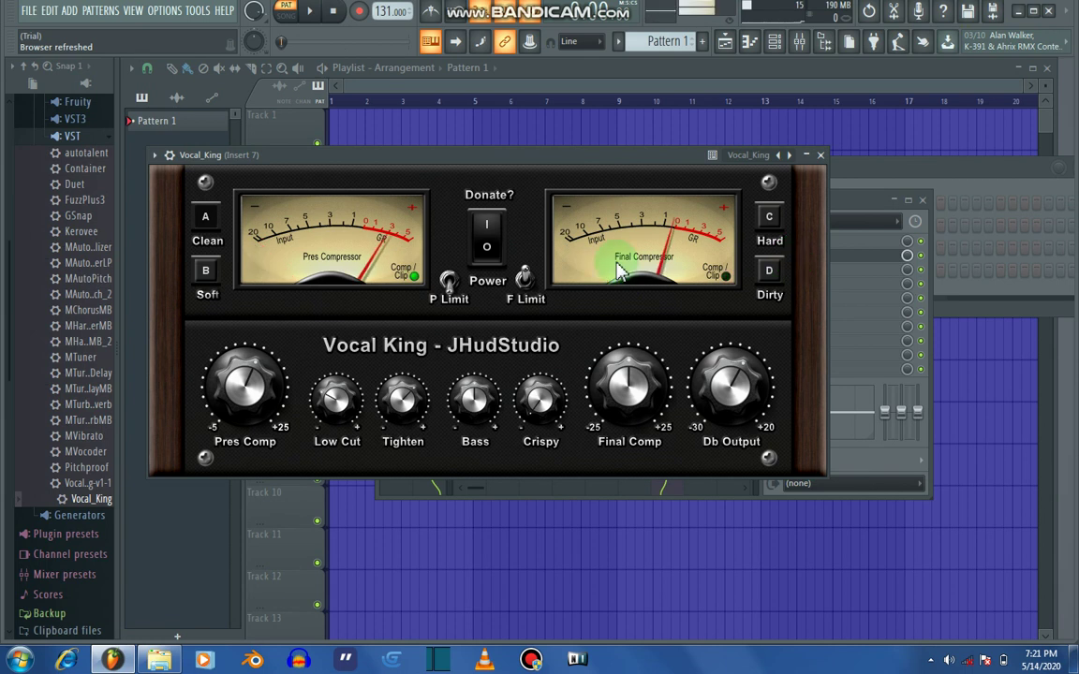
- Set Vocal_King's Bass to 10.00 dB and its Crispy level to 1.54 dB
left_click(638, 361)
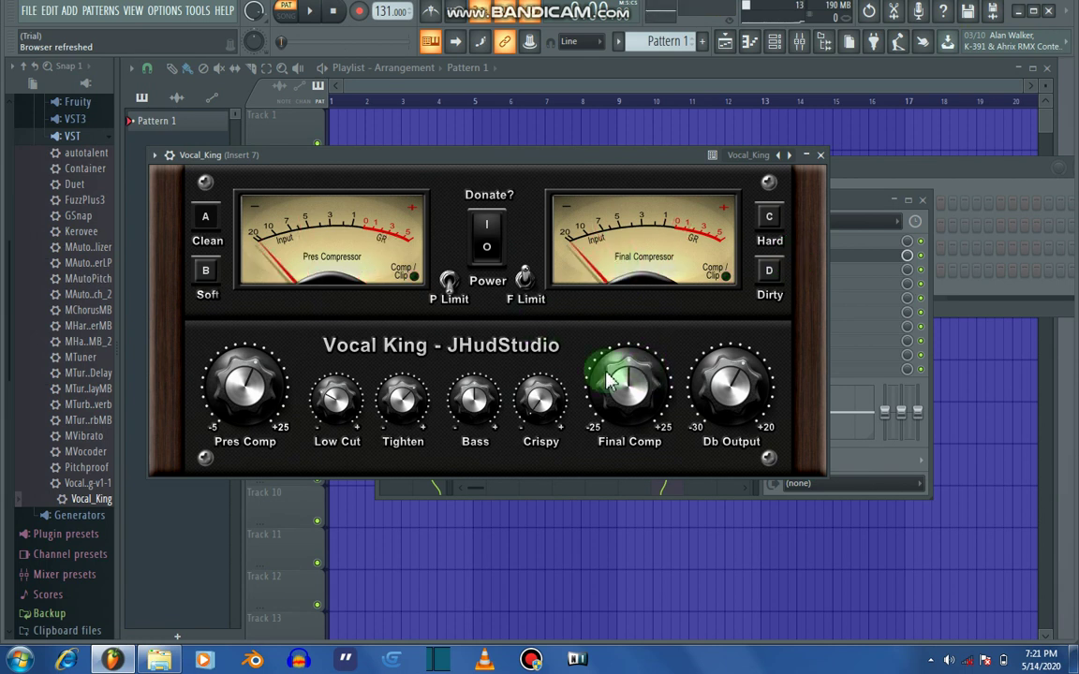
left_click(474, 395)
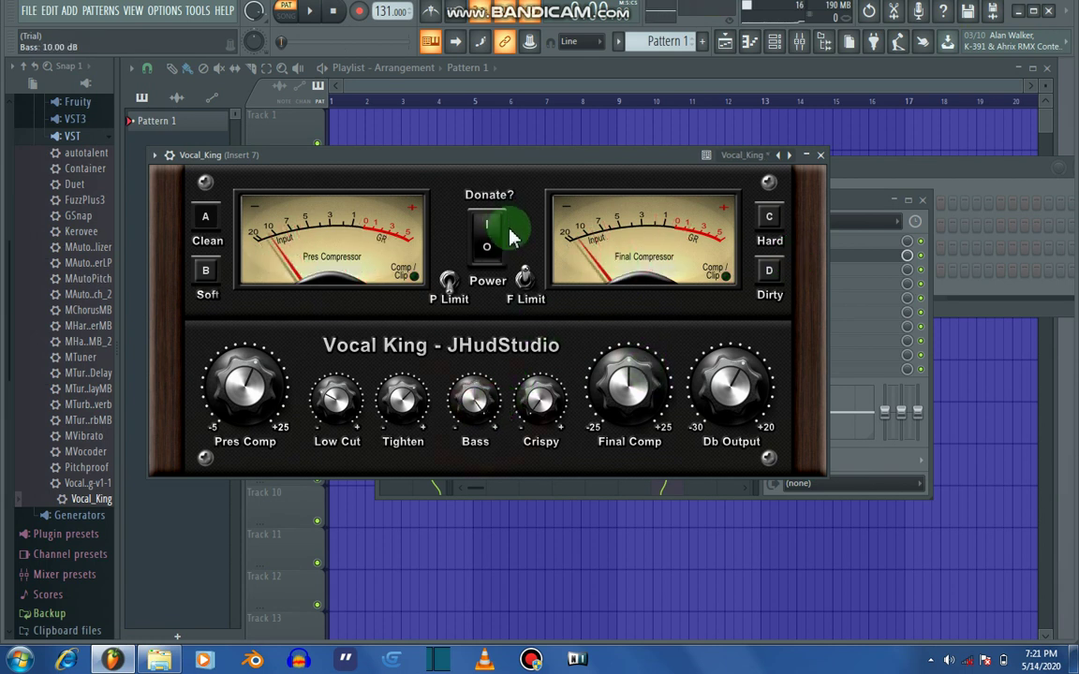
left_click(540, 397)
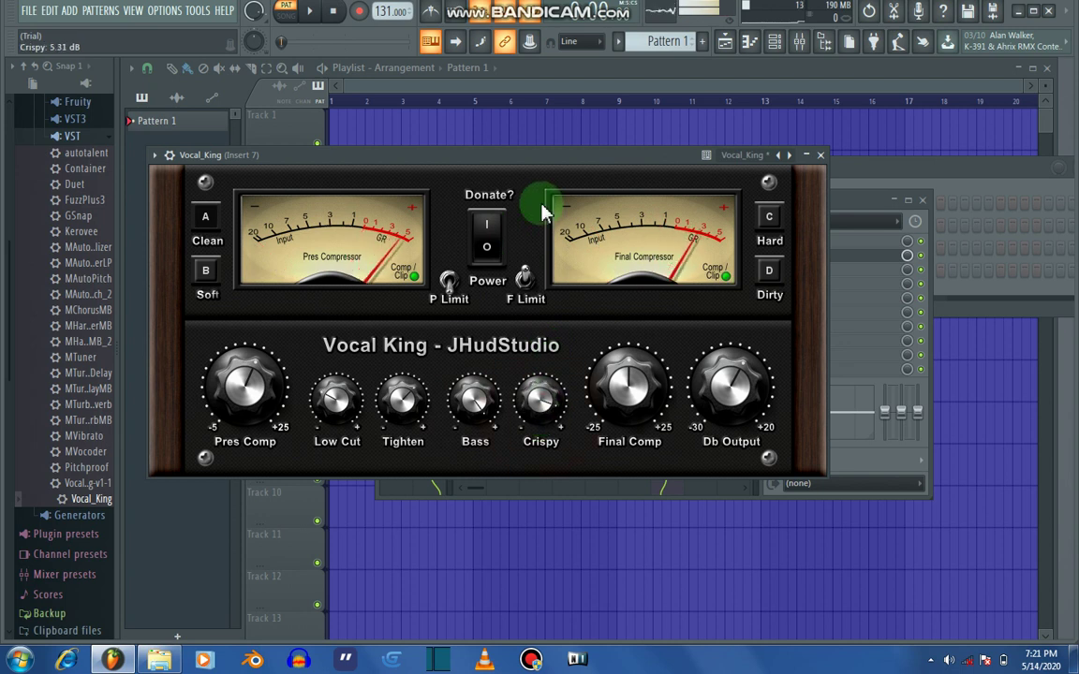
left_click_drag(541, 374, 550, 354)
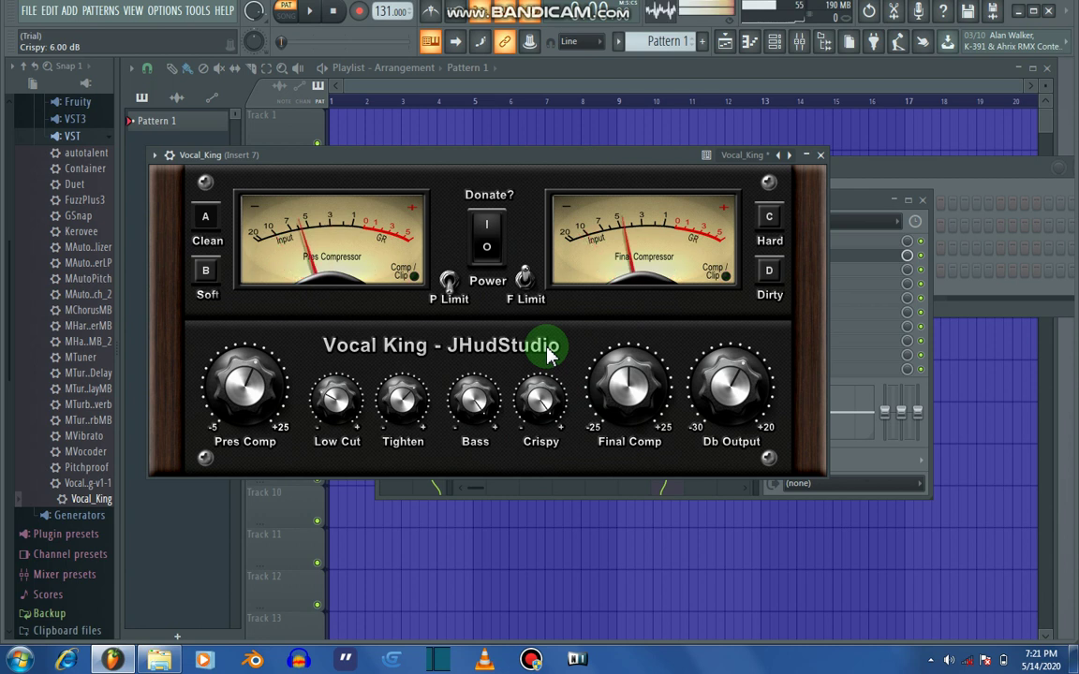
left_click(503, 503)
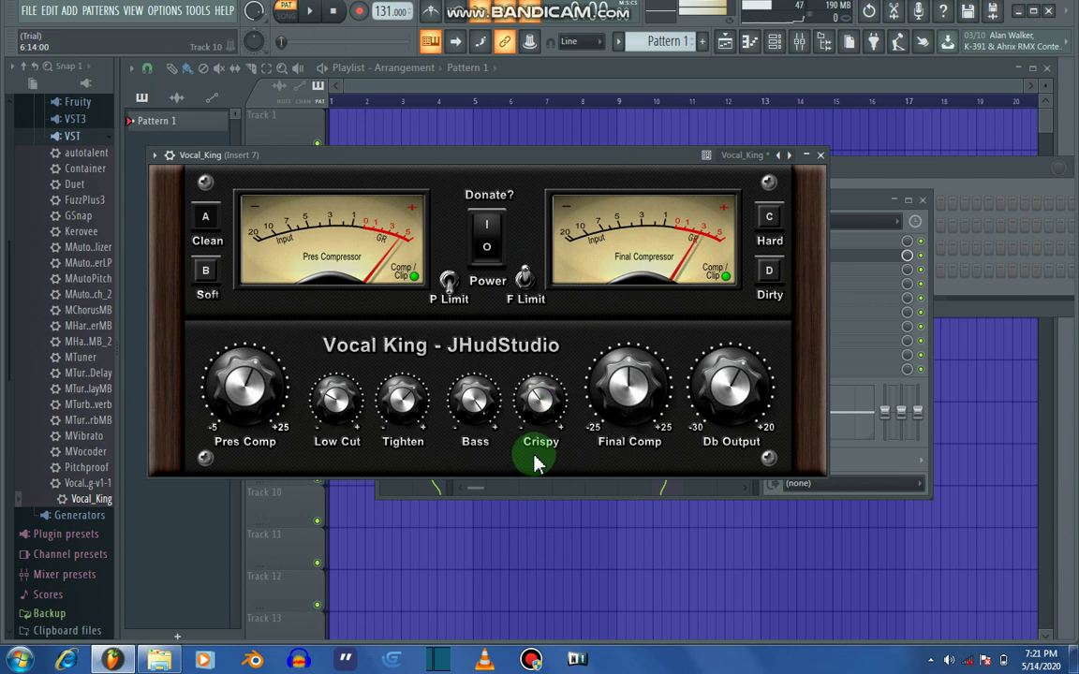
mouse_move(533, 420)
left_mouse_down()
mouse_move(527, 371)
mouse_move(534, 393)
left_mouse_up()
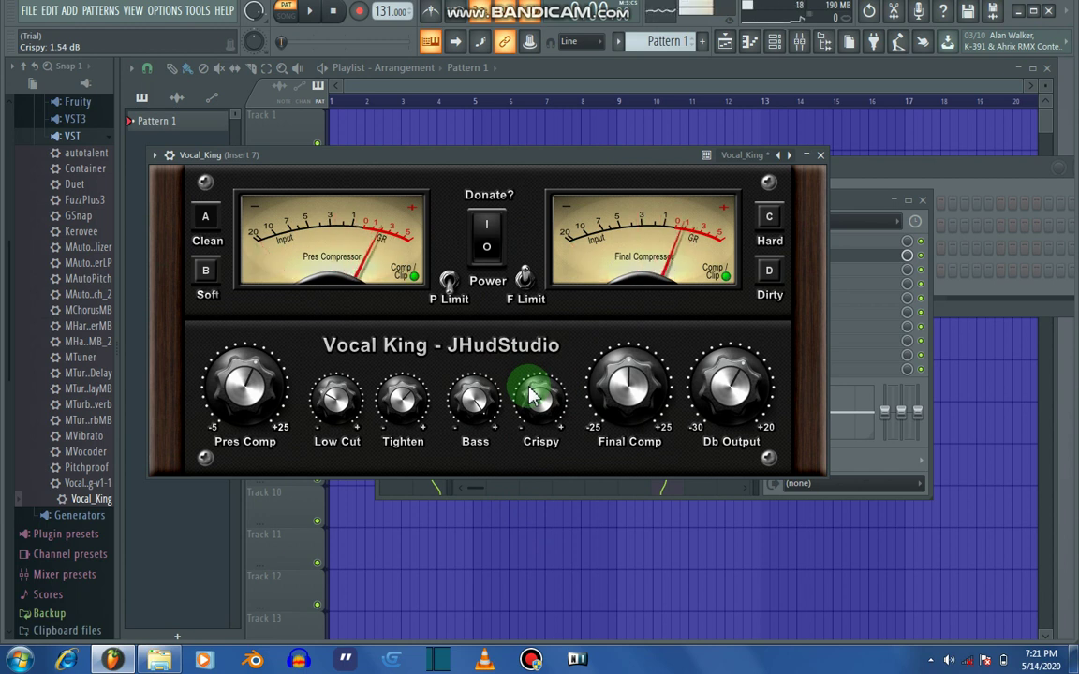
left_click(537, 400)
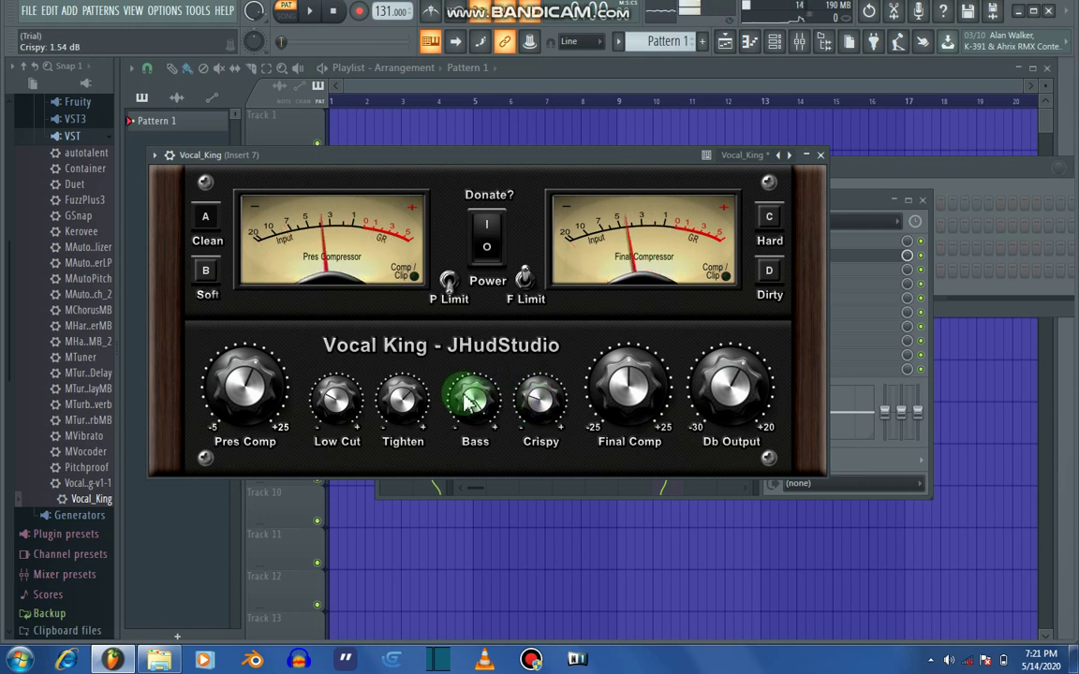
- Set Vocal_King's Low Cut to 20.00 Hz, Tighten to 0.00 % and mode to B (Soft), and close its window
left_click(339, 396)
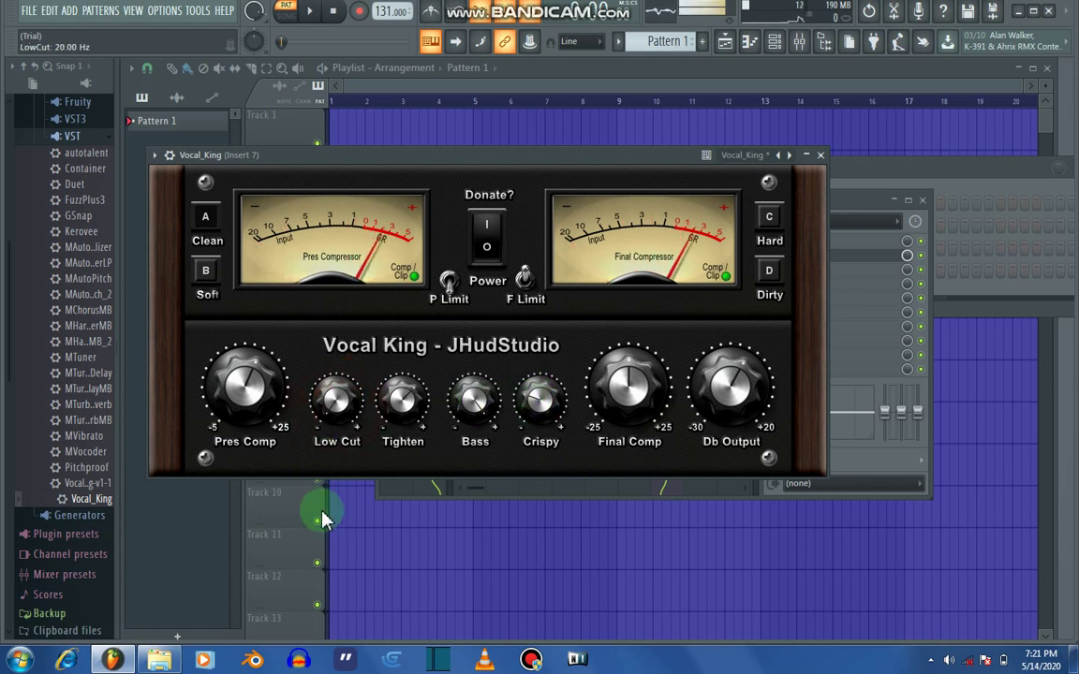
left_click(389, 423)
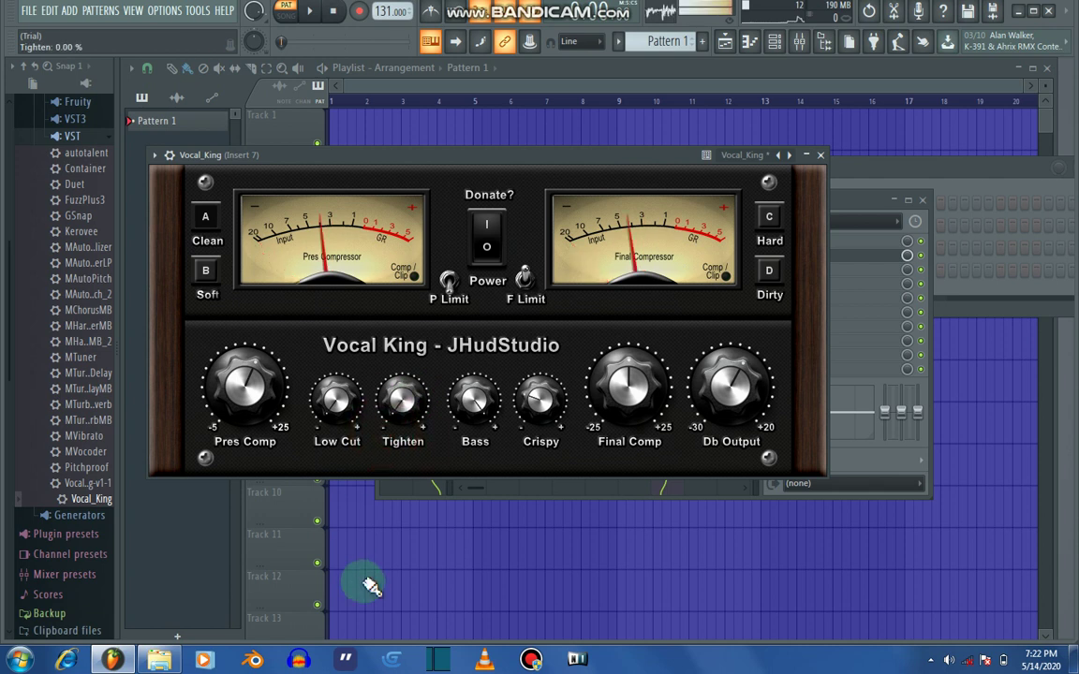
left_click(206, 271)
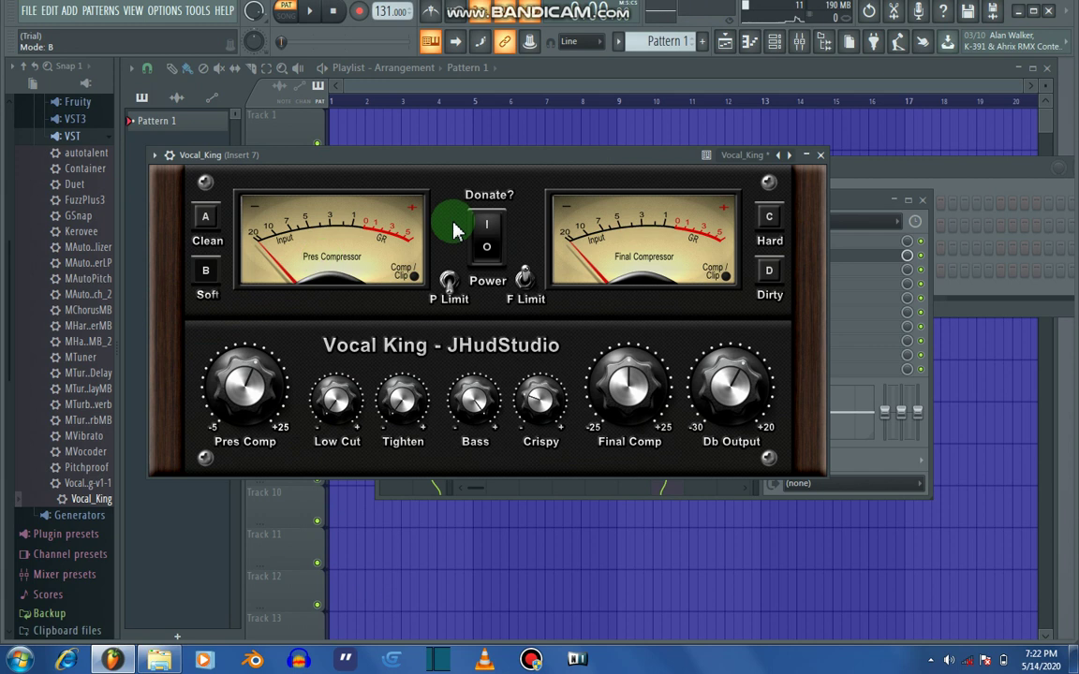
left_click(821, 156)
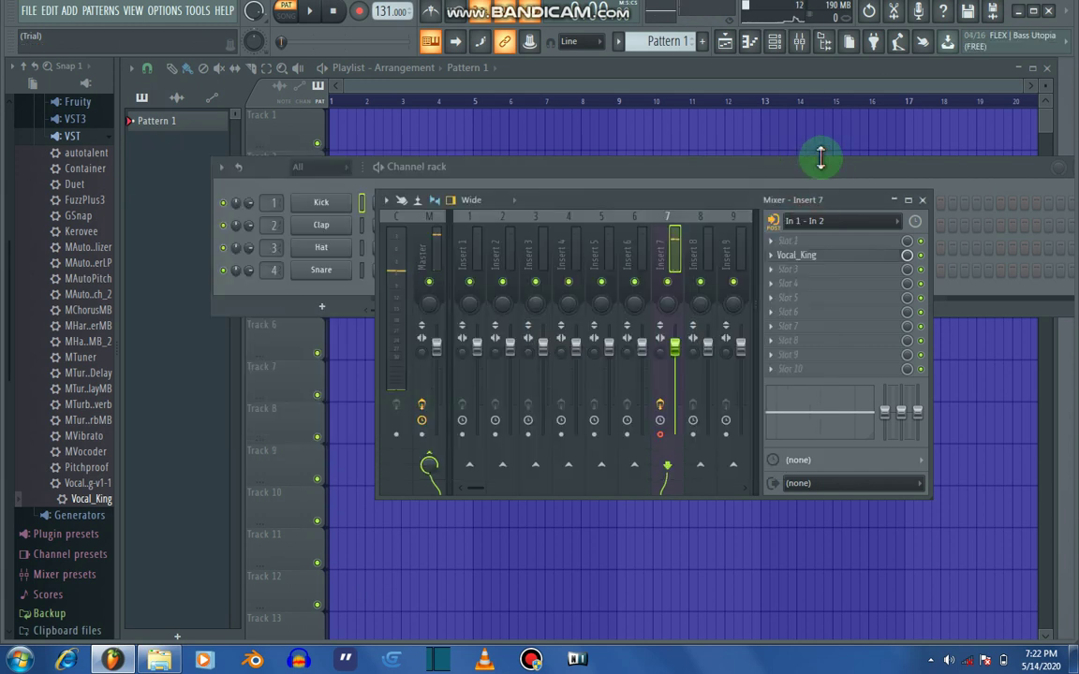
- Load Soundgoodizer from the Dynamics effects into slot 4 of mixer track Insert 7 and lower its amount
left_click(777, 296)
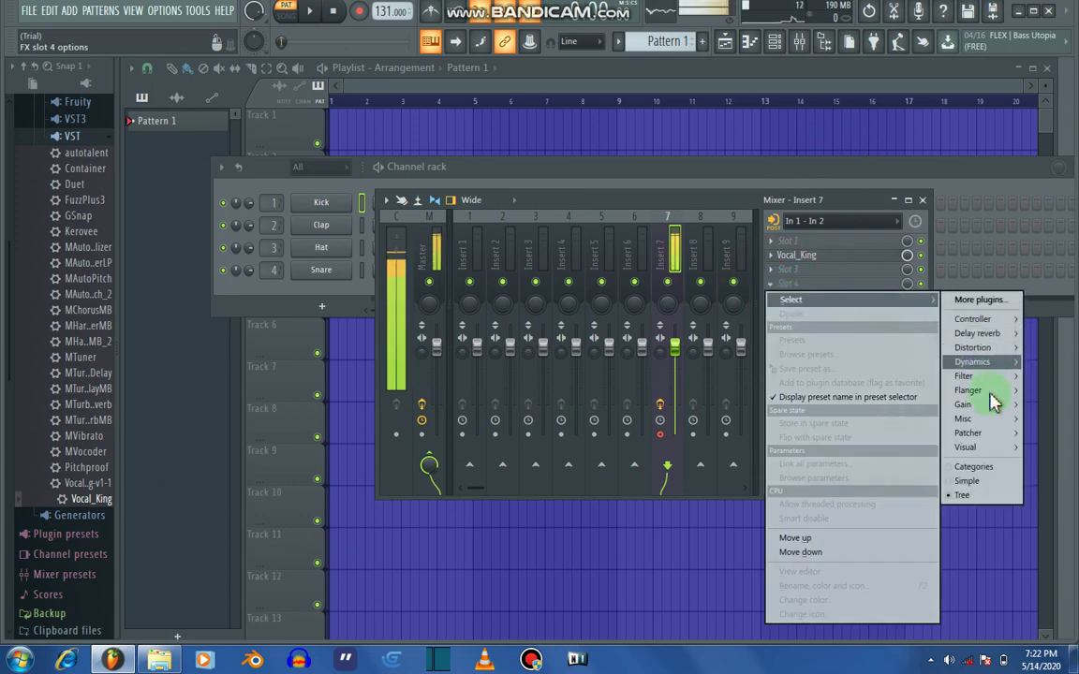
mouse_move(969, 425)
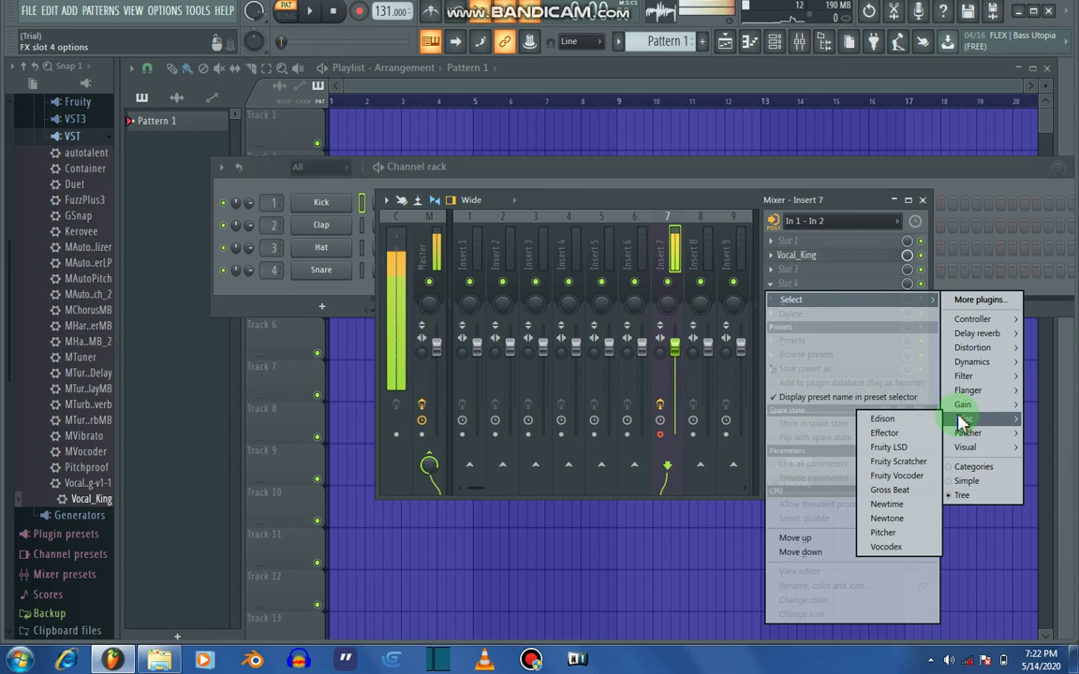
mouse_move(962, 365)
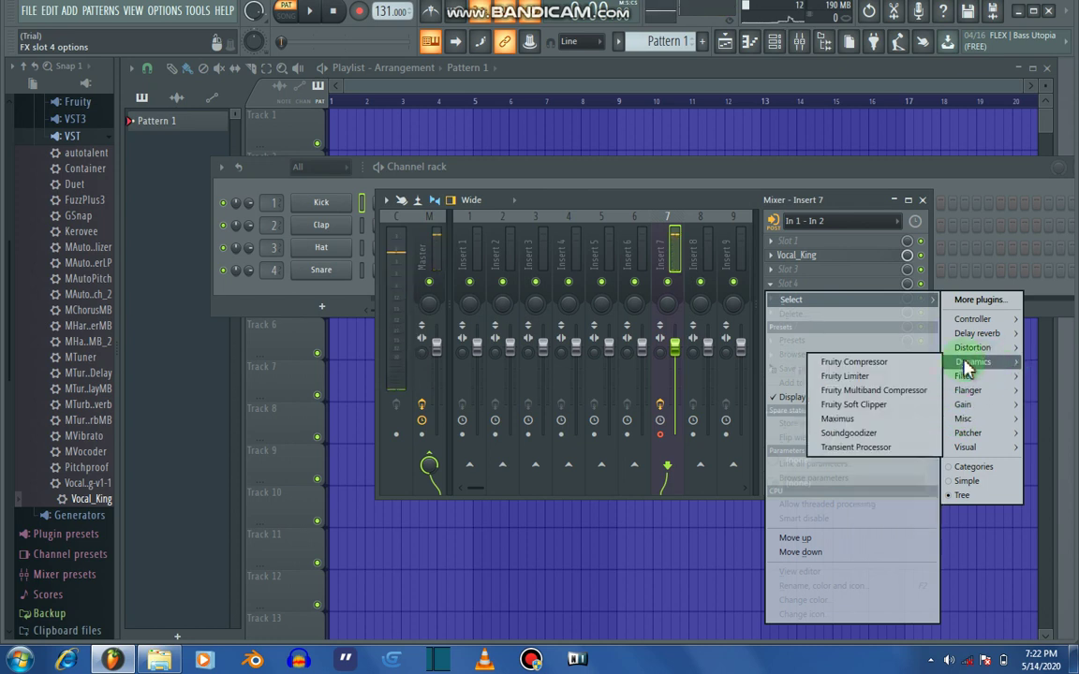
left_click(858, 435)
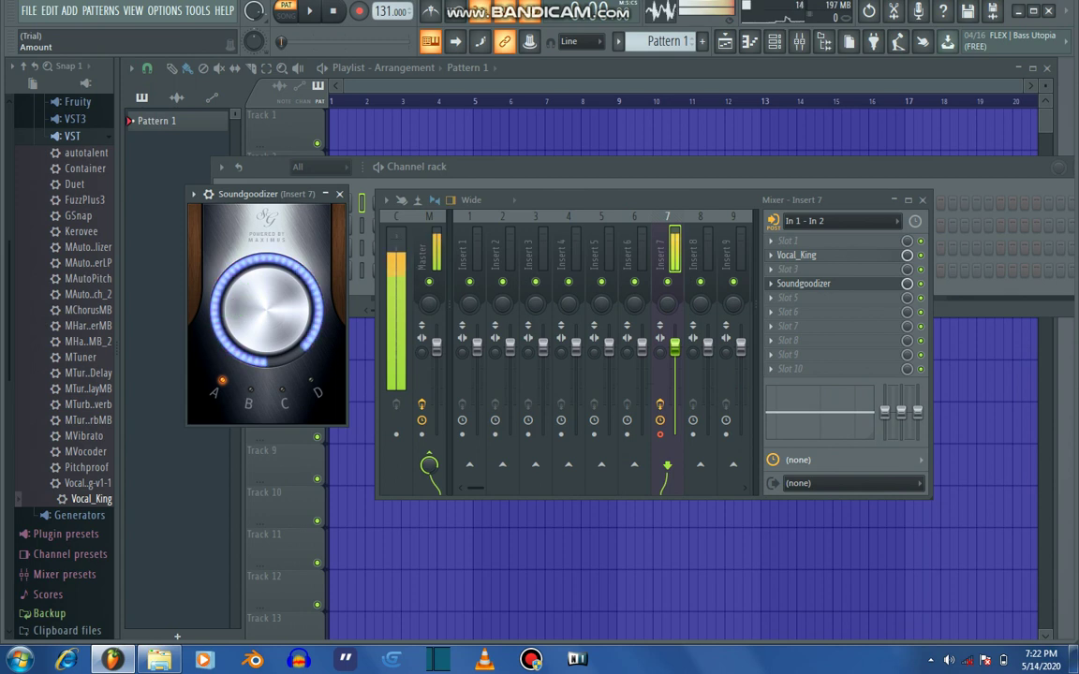
left_click(234, 307)
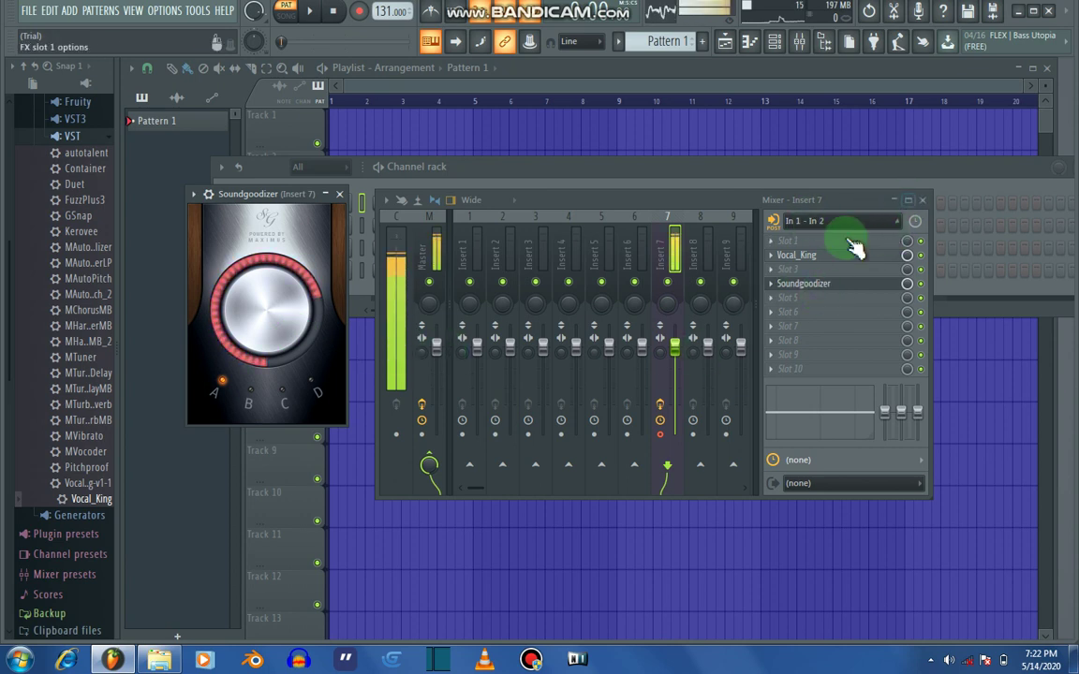
- Load Fruity Delay 3 from the Delay reverb effects into slot 5 of mixer track Insert 7
left_click(782, 306)
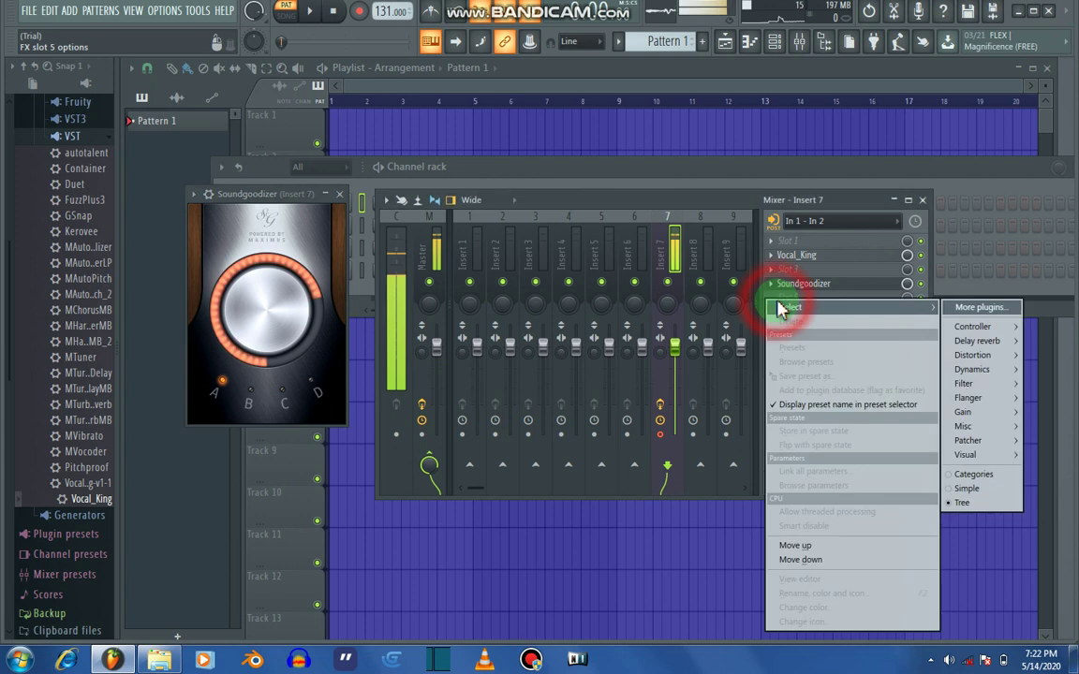
left_click(977, 344)
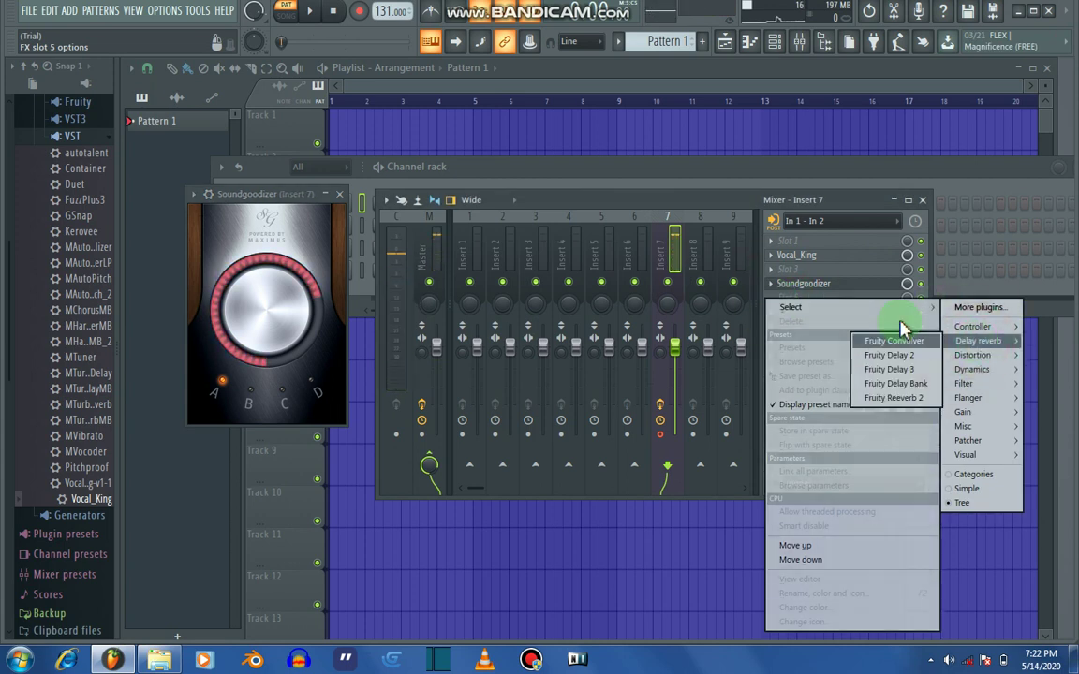
left_click(906, 371)
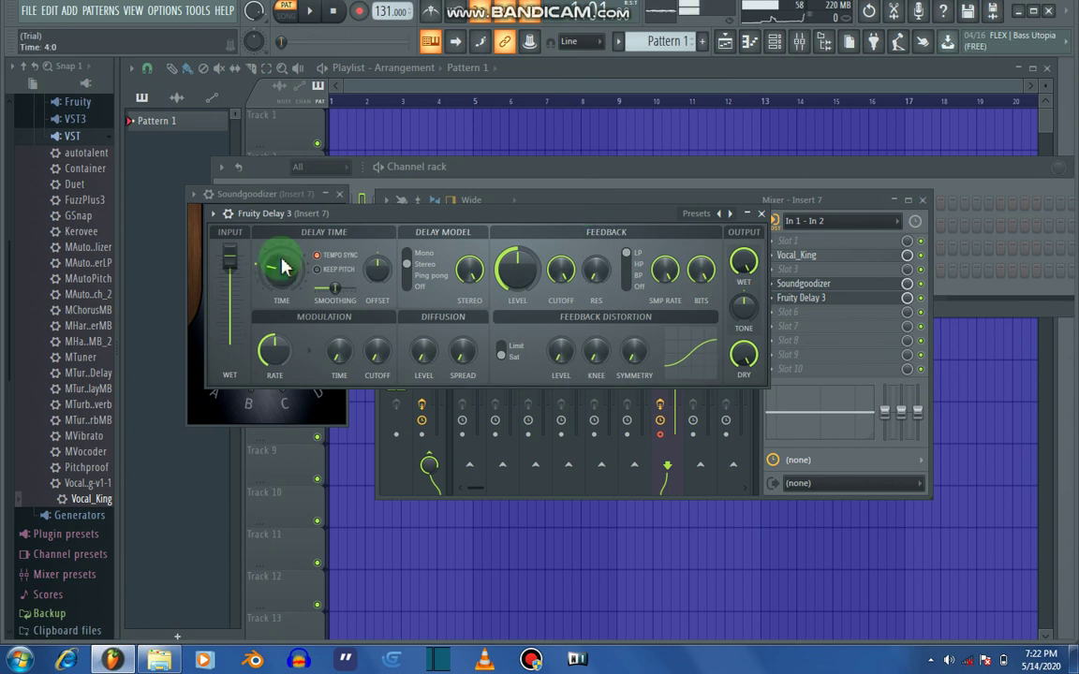
- Turn Fruity Delay 3's feedback level down to minimum and lower its input wet level to near the bottom of its range
left_click_drag(229, 254, 230, 302)
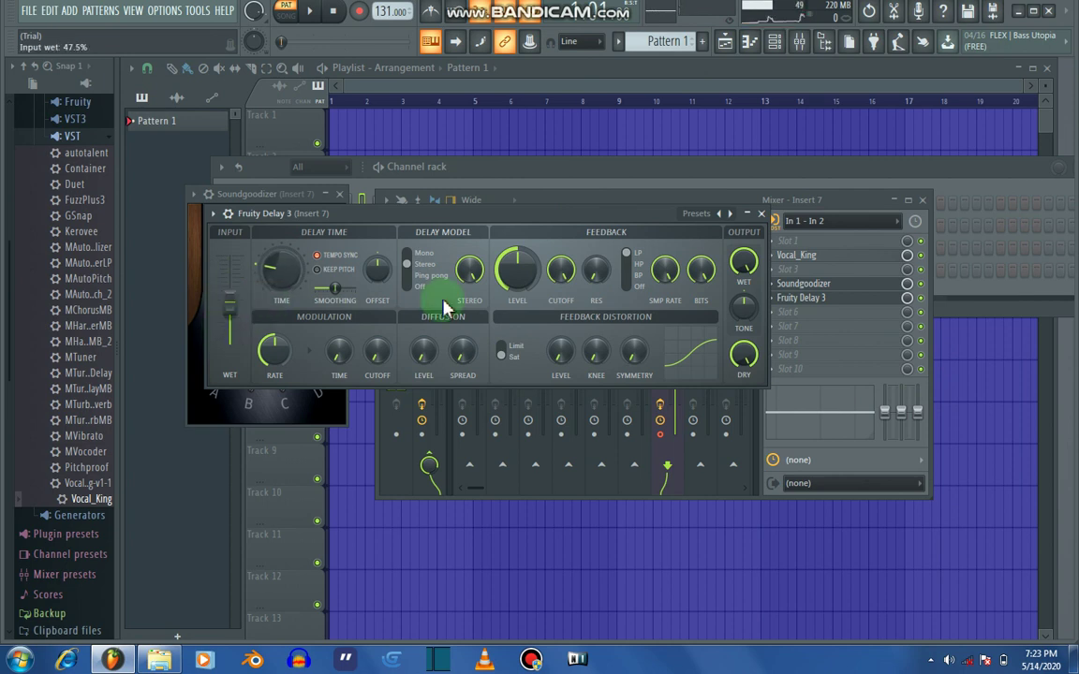
left_click_drag(512, 275, 512, 370)
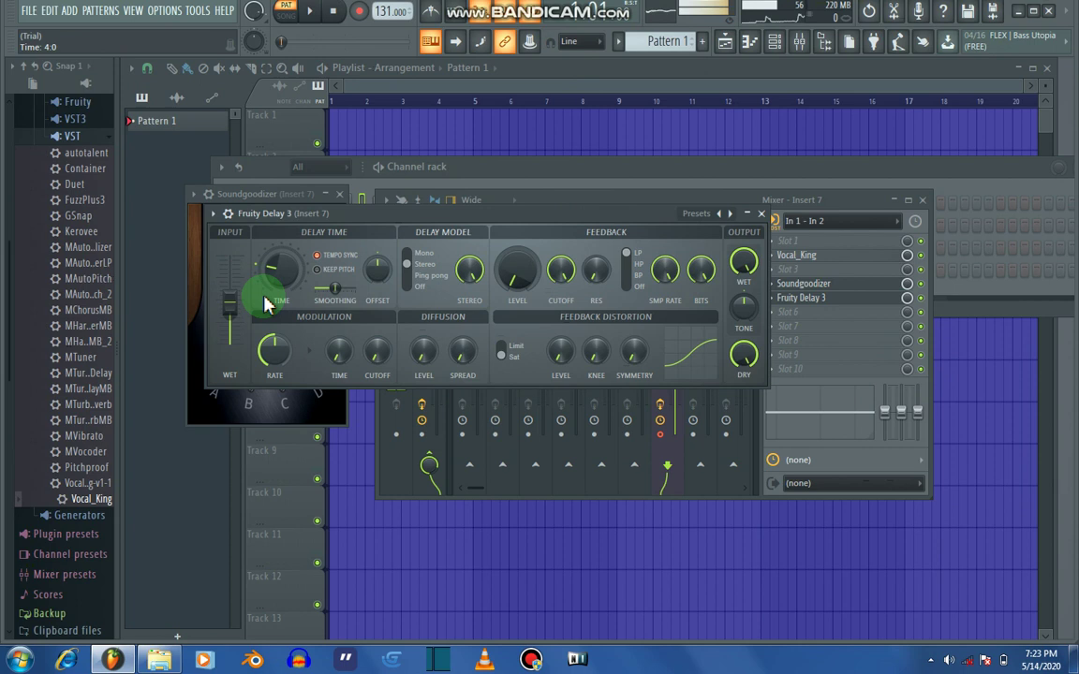
left_click_drag(228, 299, 238, 339)
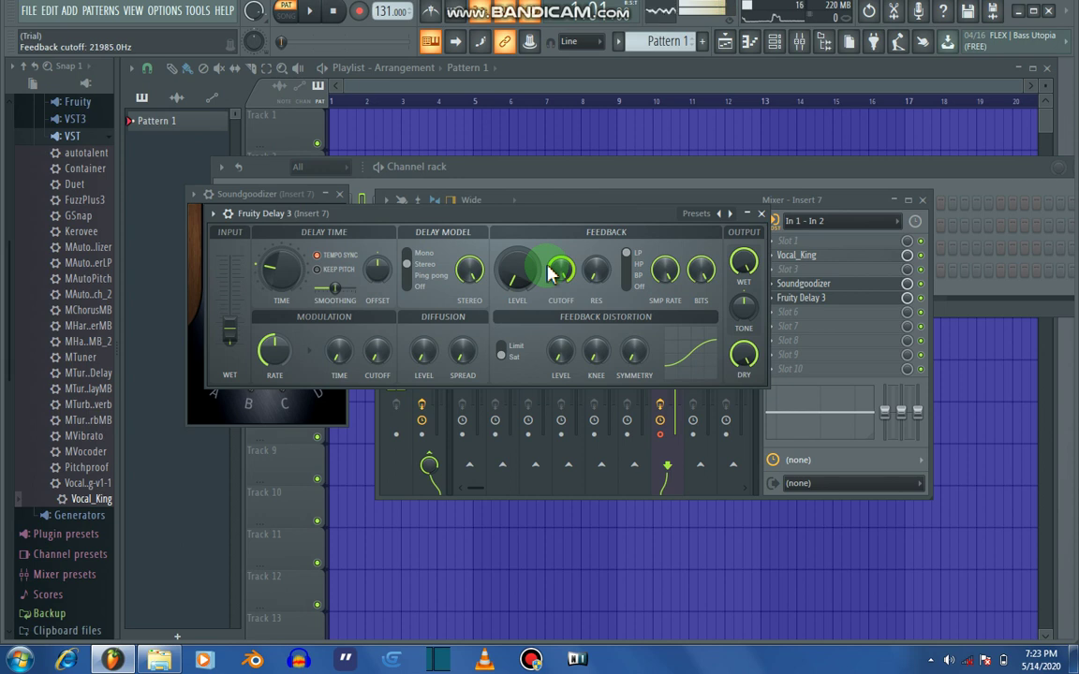
- Show the channel rack, expand the installed VST generators in the plugin database, and add Chord Organ as a new channel
left_click(776, 43)
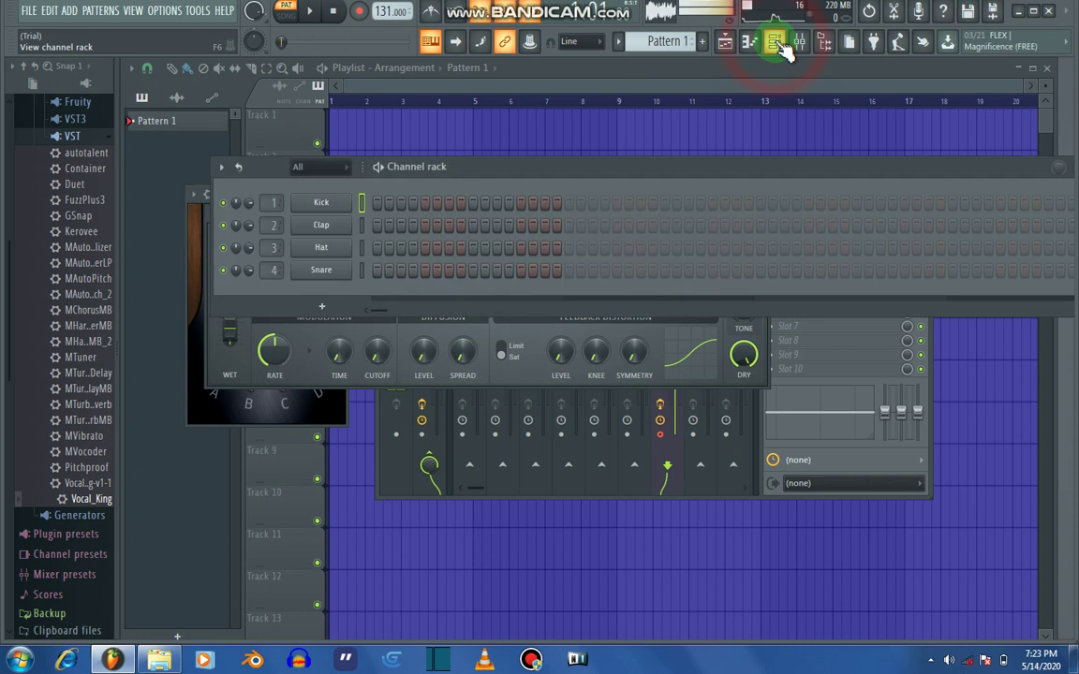
left_click(40, 139)
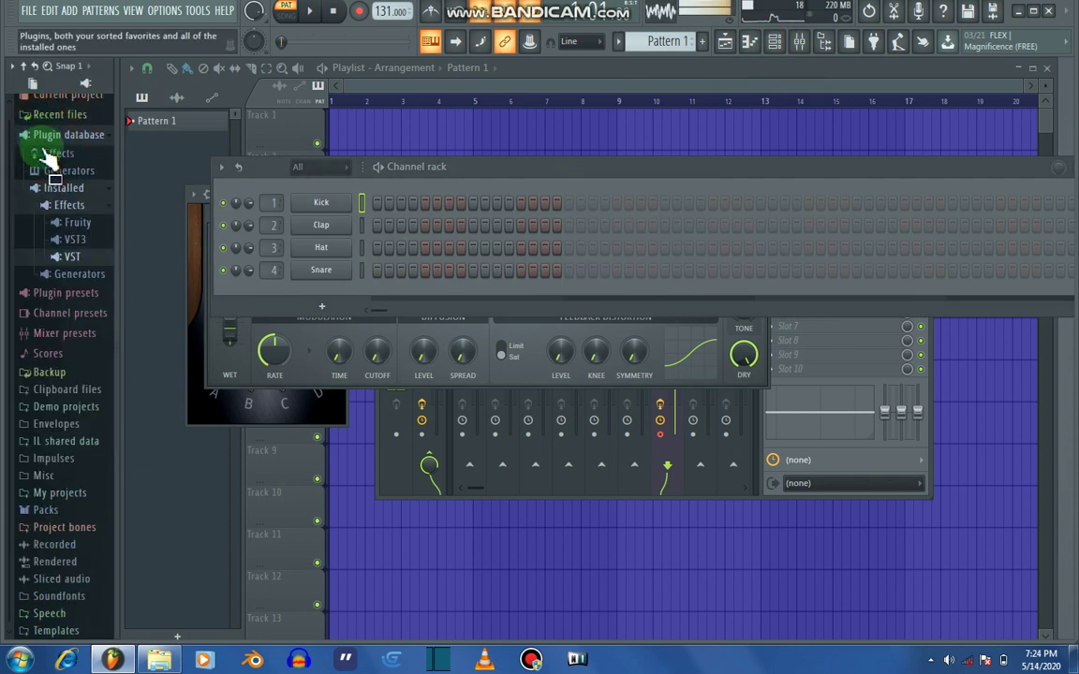
left_click(93, 275)
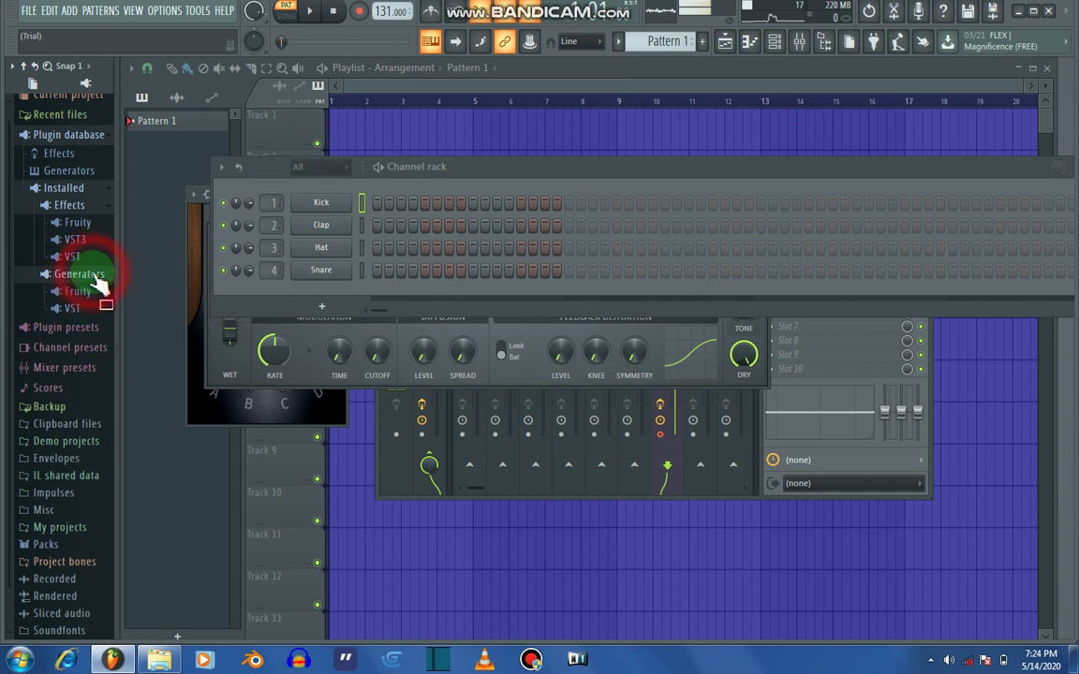
left_click(94, 309)
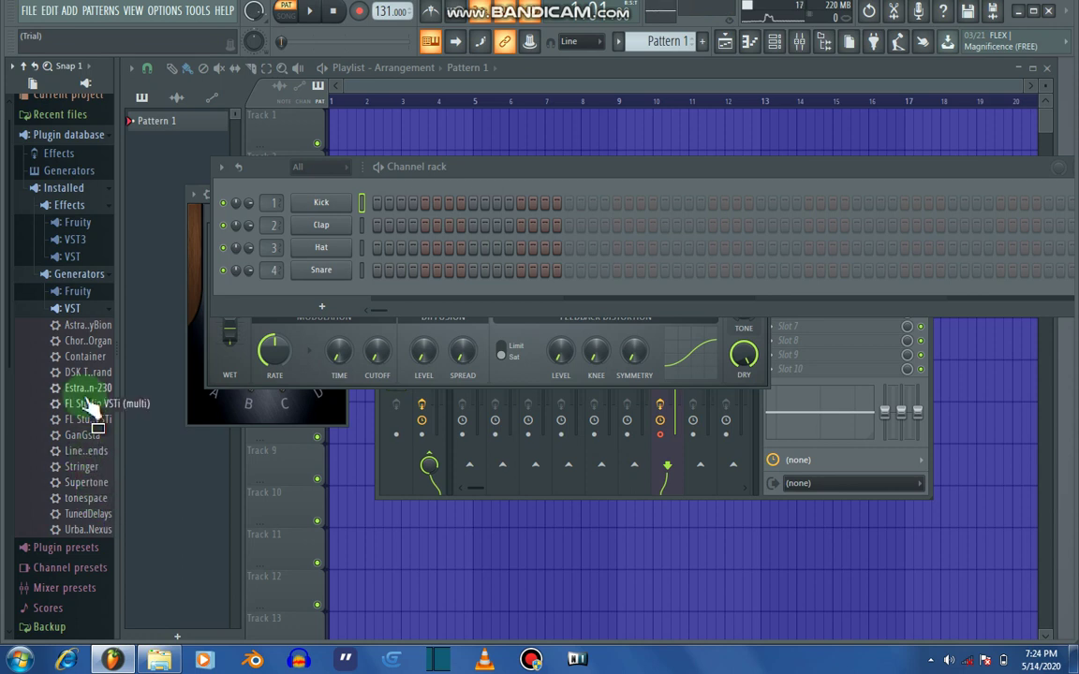
left_click_drag(84, 347, 281, 292)
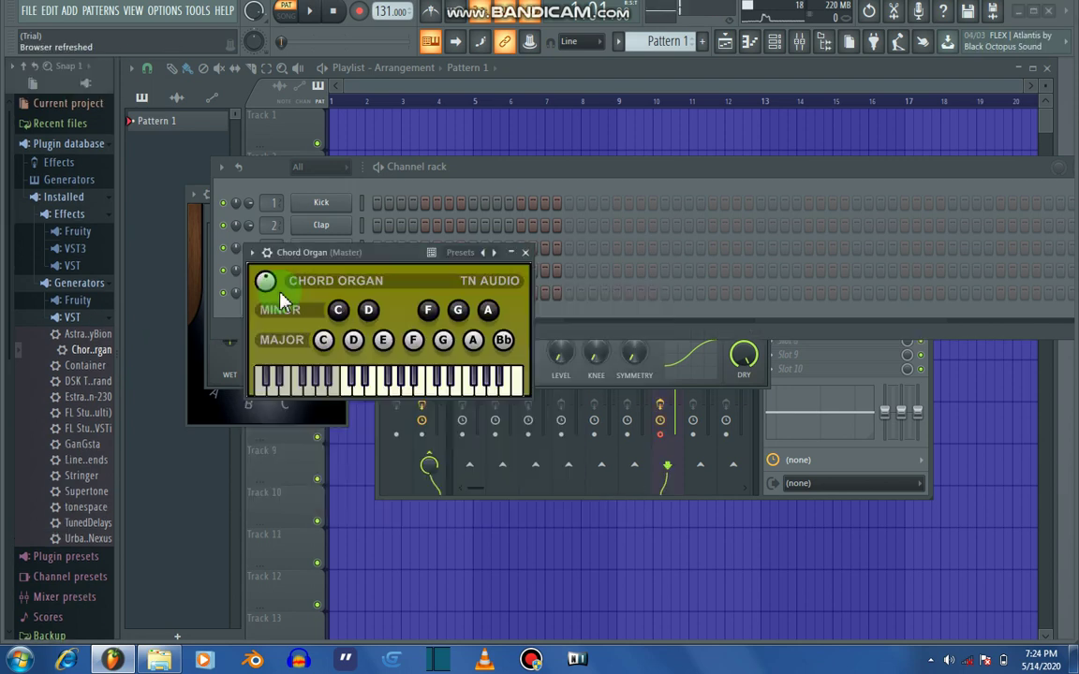
- Audition the Chord Organ by playing several notes on its on-screen keyboard
left_click(433, 377)
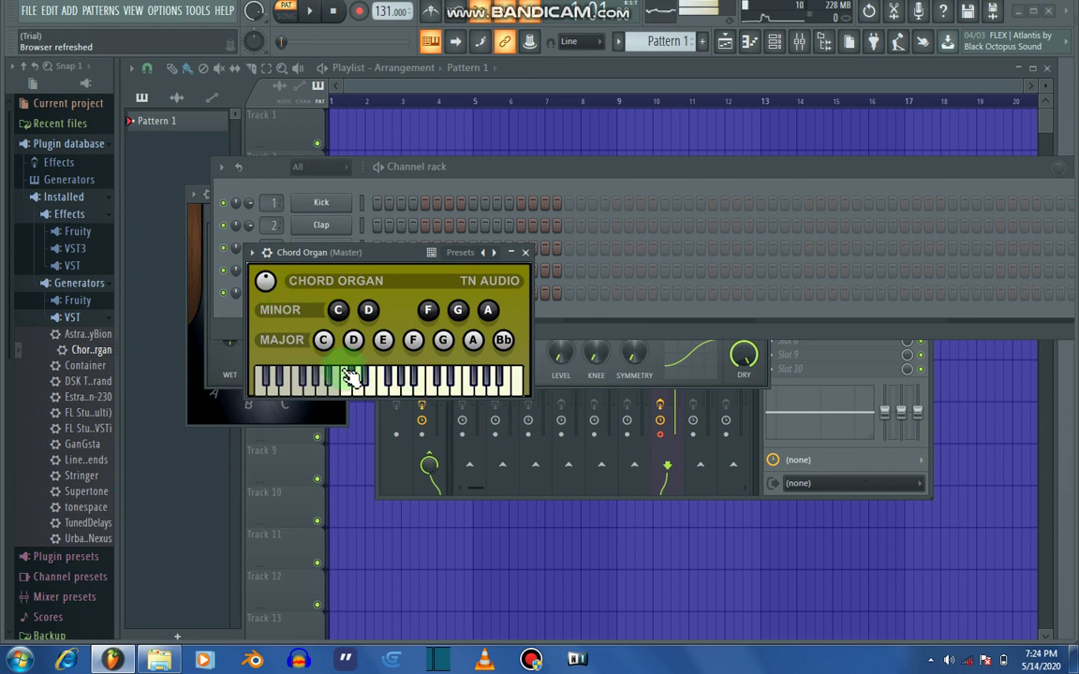
left_click(316, 354)
left_click(424, 382)
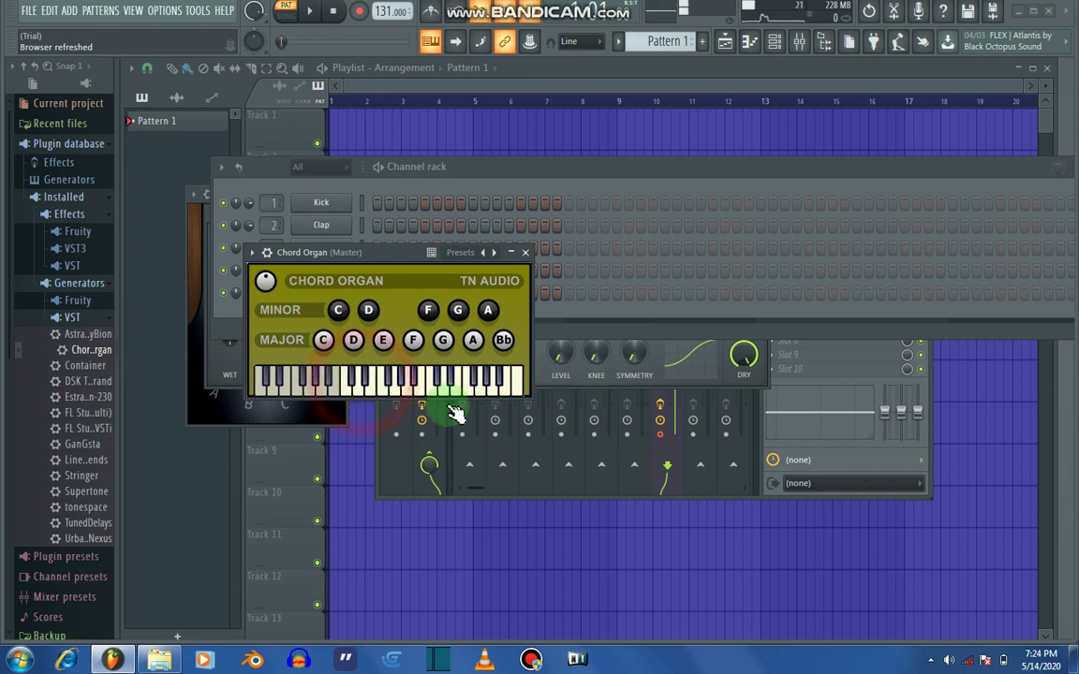
left_click(463, 390)
left_click(422, 384)
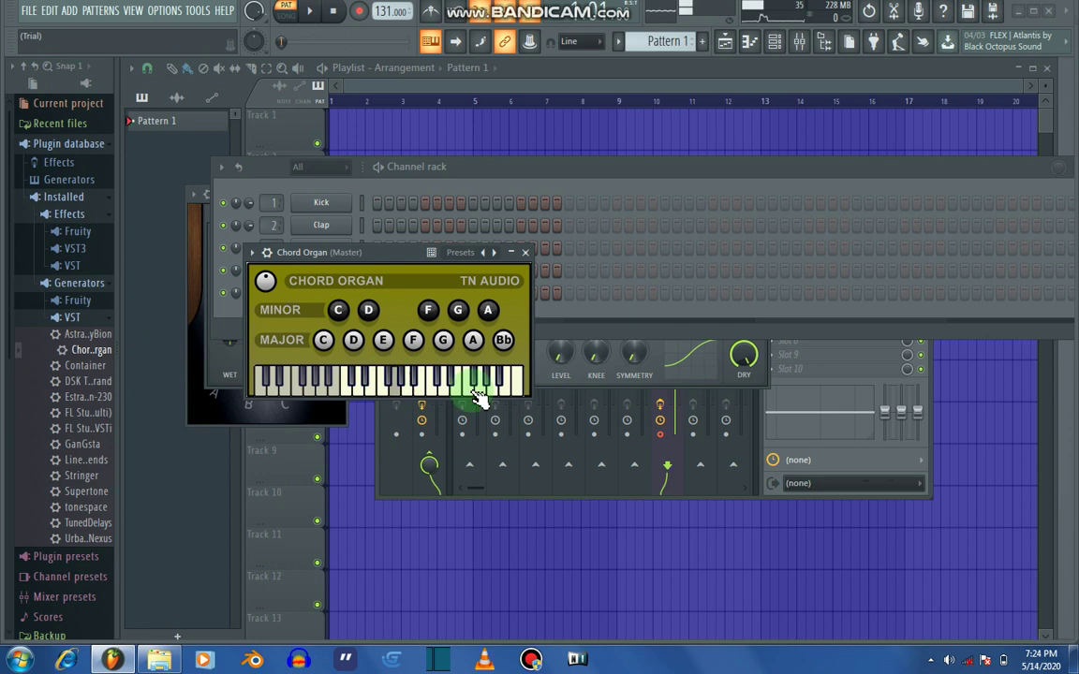
left_click(423, 390)
left_click(506, 380)
left_click(343, 382)
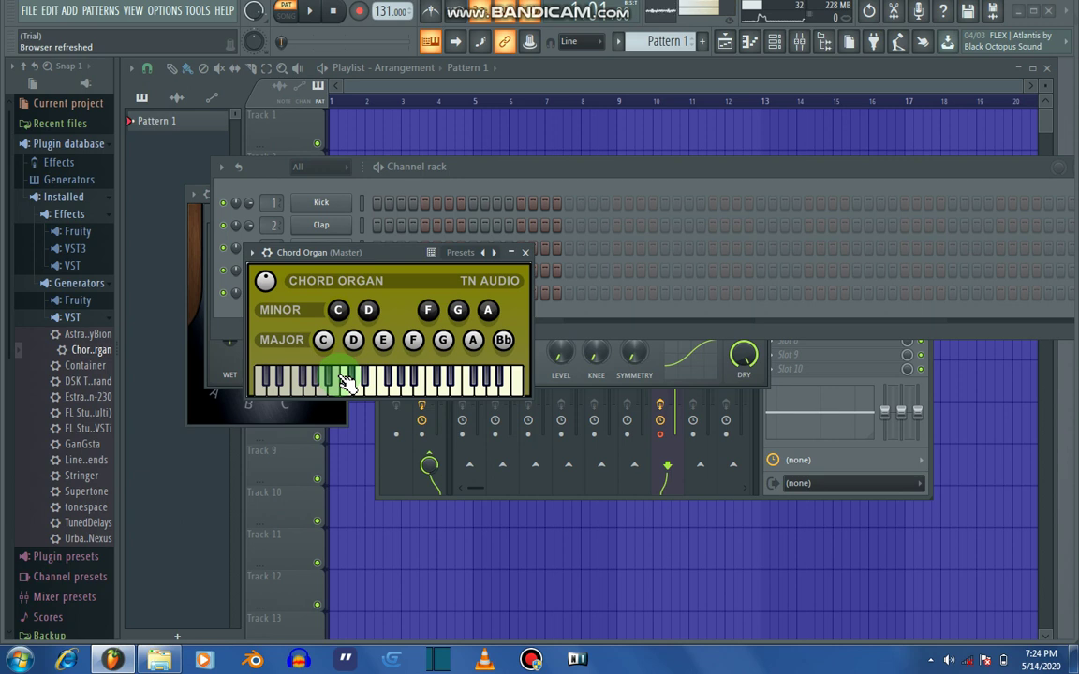
left_click_drag(346, 384, 114, 354)
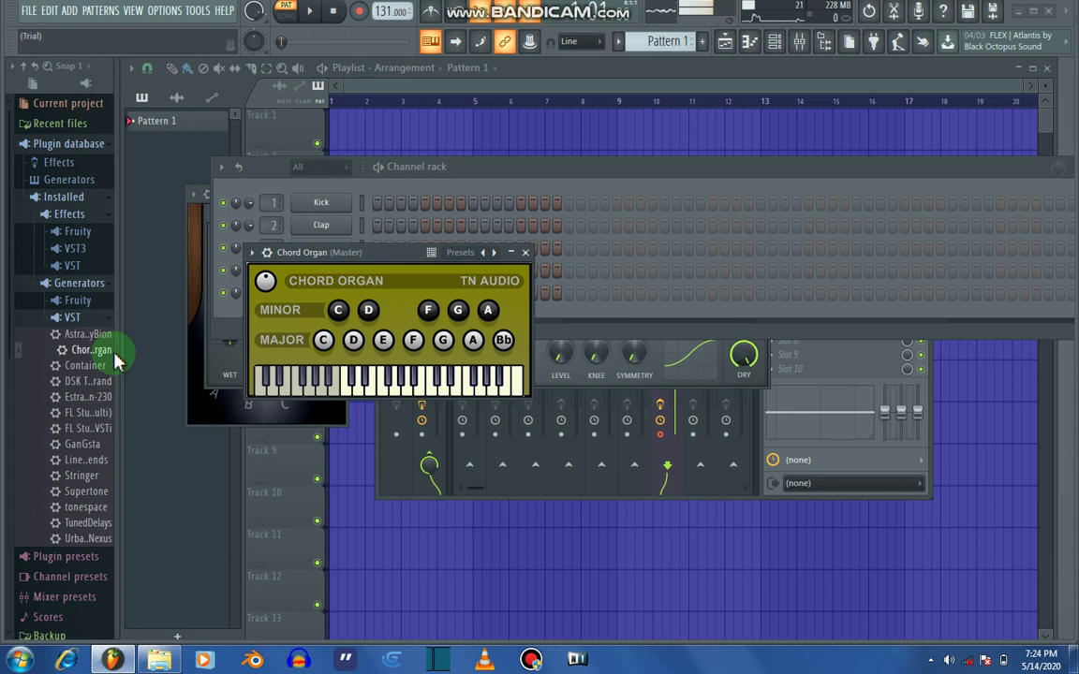
left_click_drag(117, 356, 590, 380)
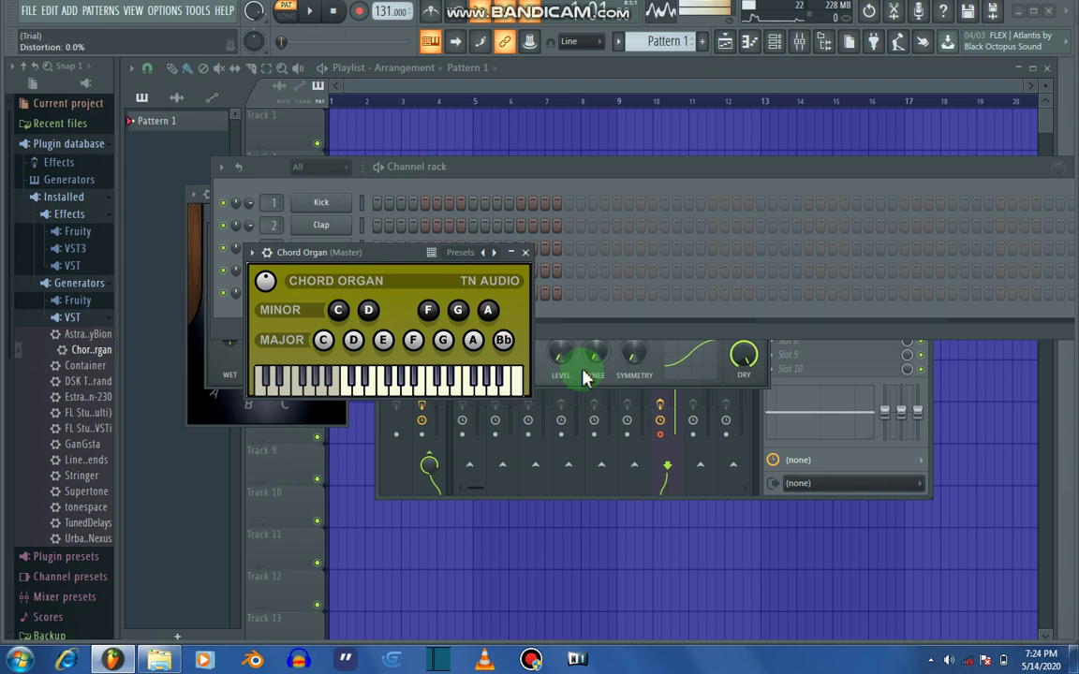
- Bring Fruity Delay 3 to the front, readjust its feedback level to just above minimum, and close its window
left_click(582, 379)
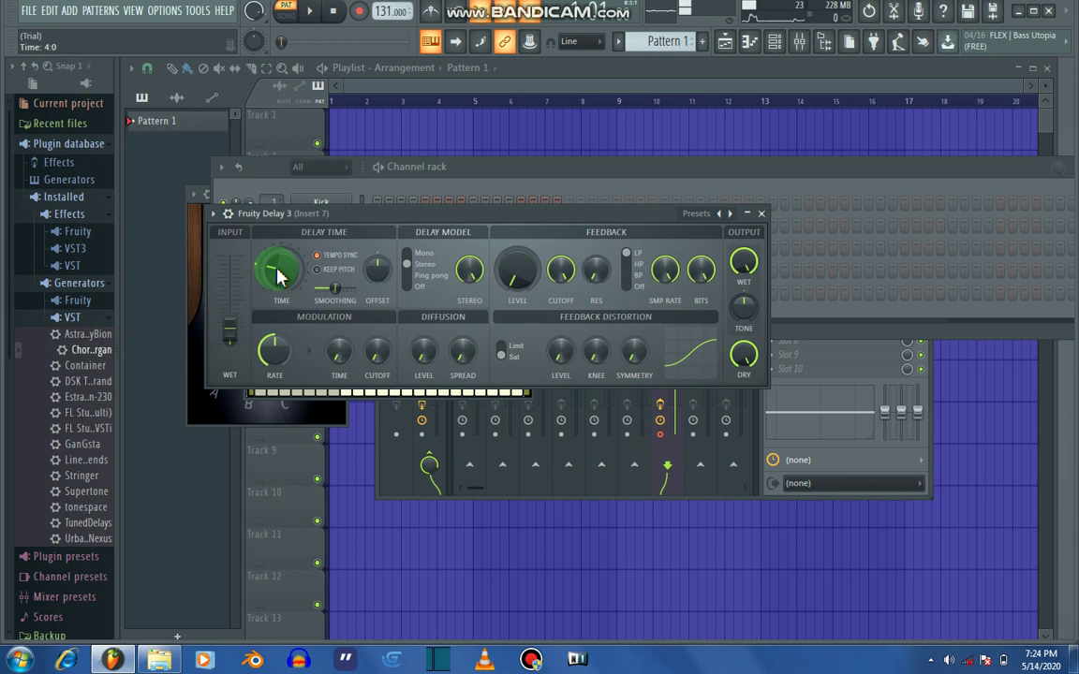
scroll(528, 278, "up", 5)
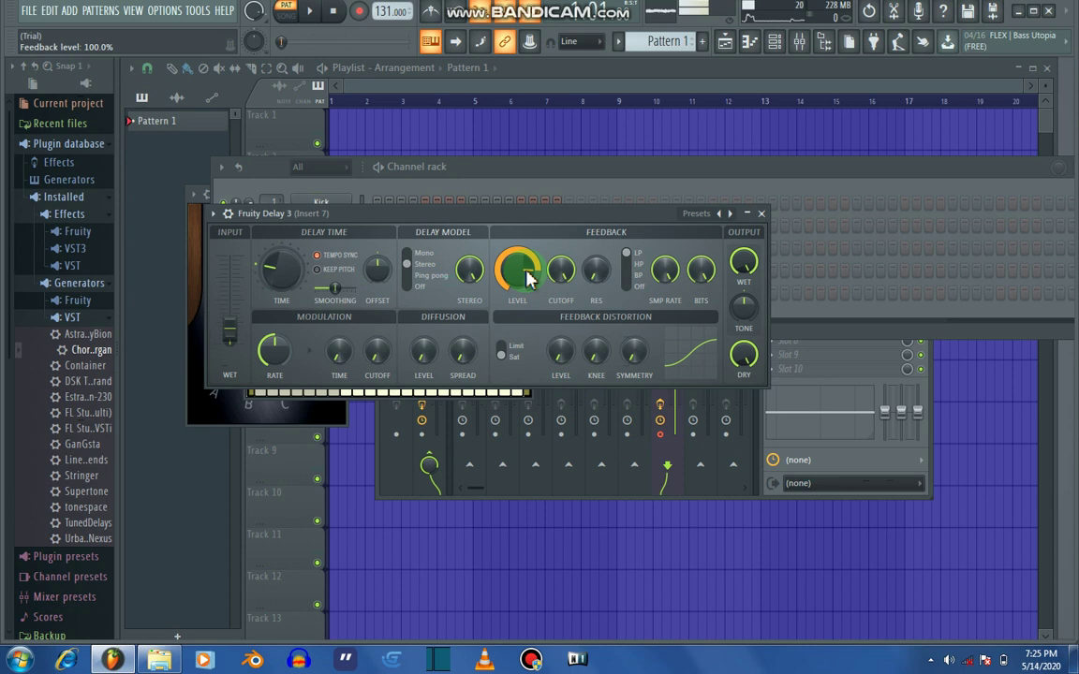
scroll(527, 278, "down", 8)
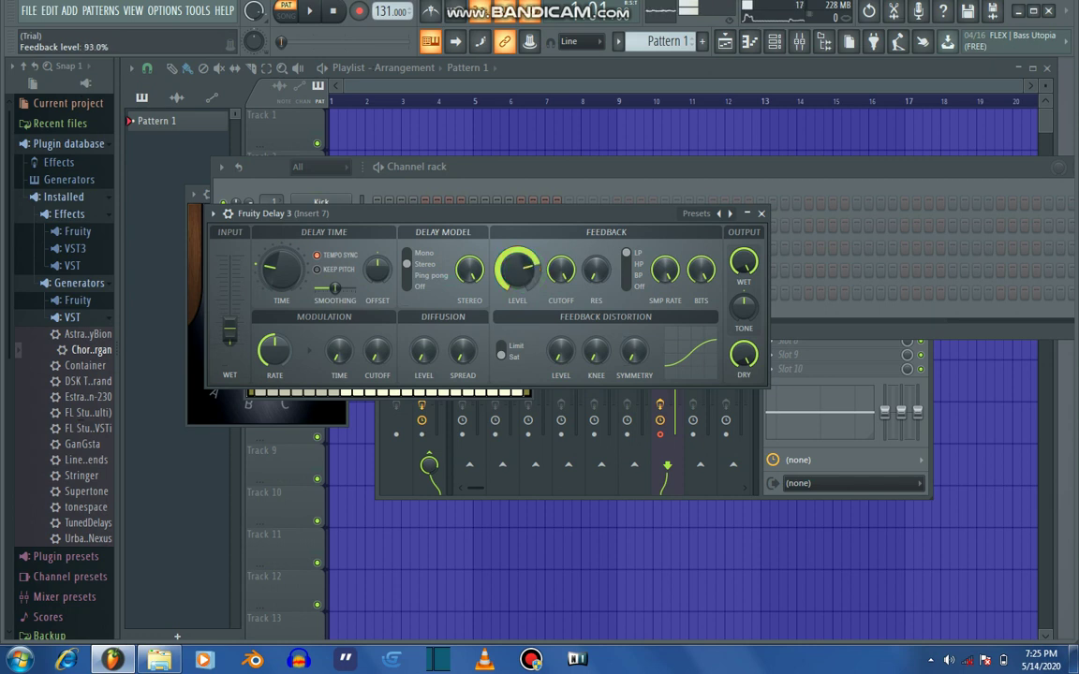
scroll(527, 278, "down", 9)
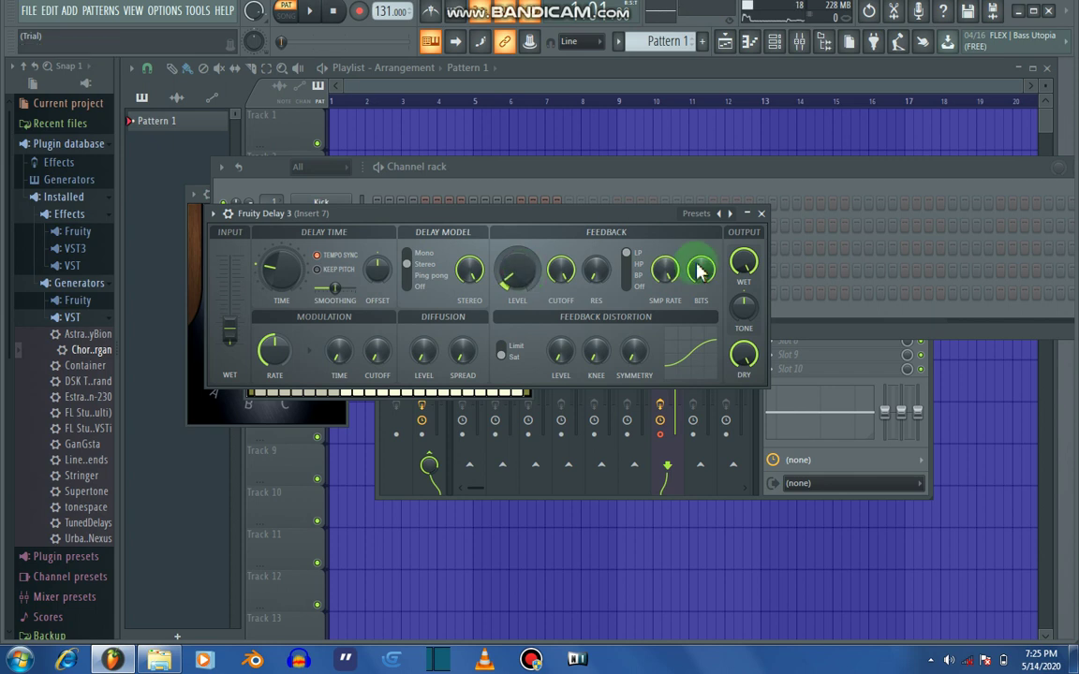
left_click(766, 215)
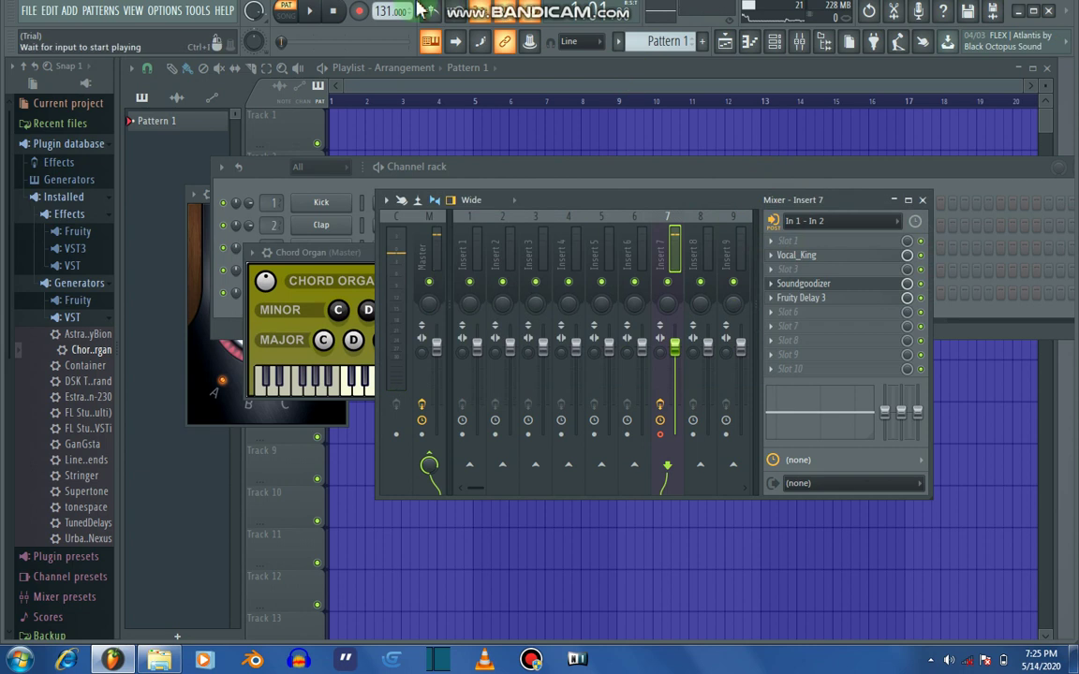